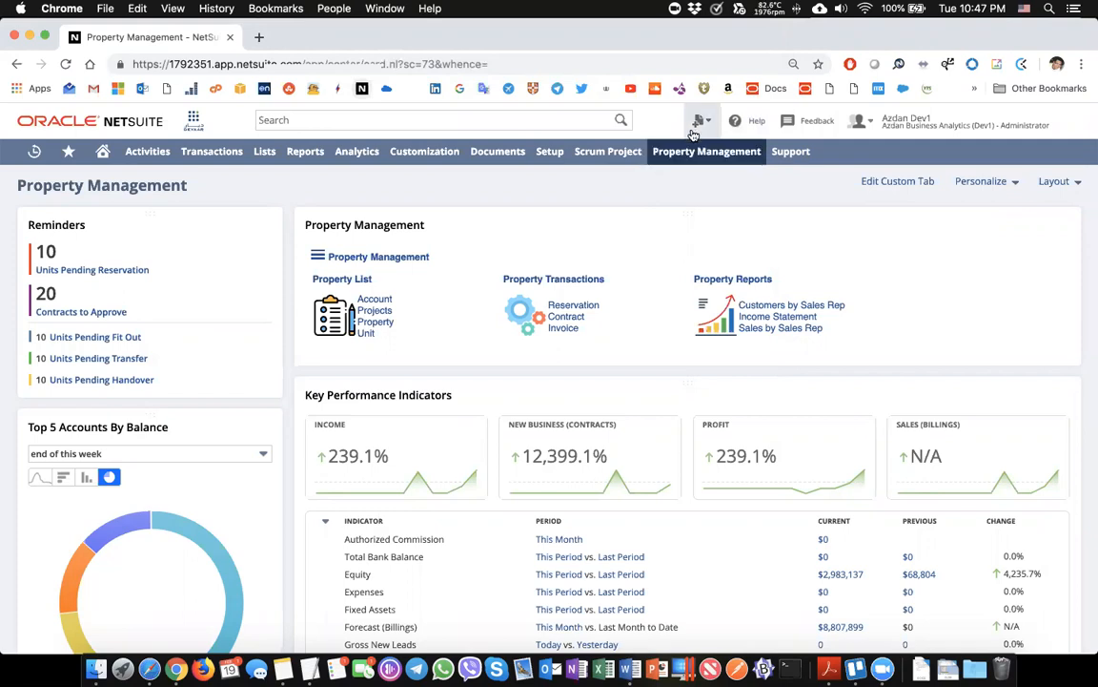
Search globally for the customer's name to list their account and three reservations
mouse_move(700, 121)
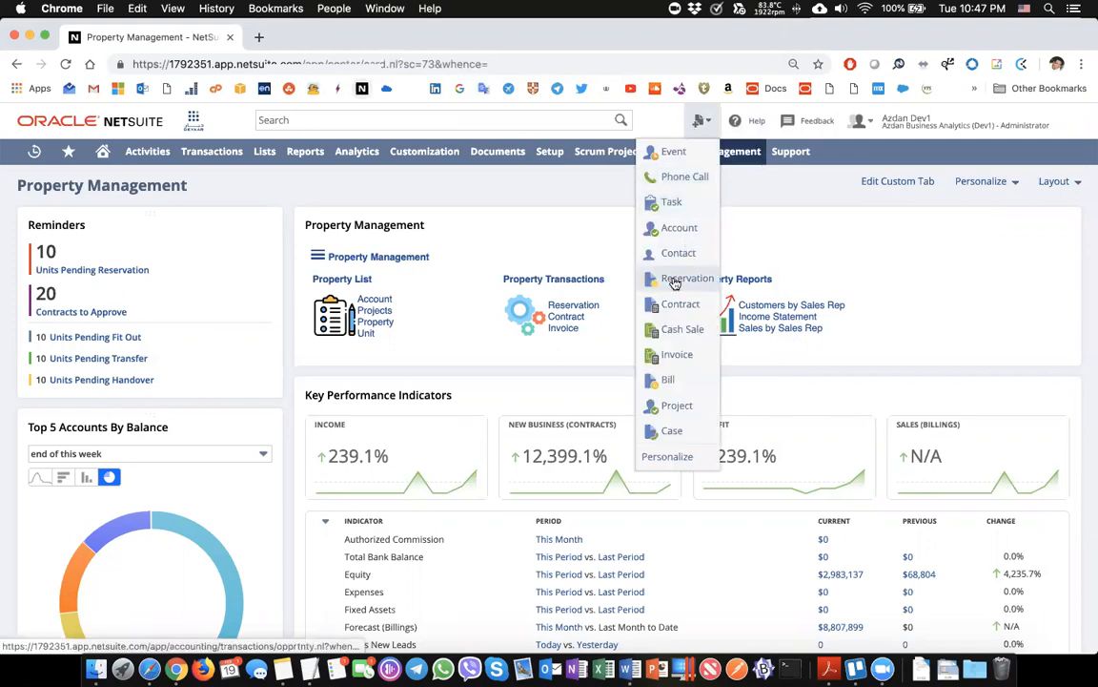
left_click(434, 119)
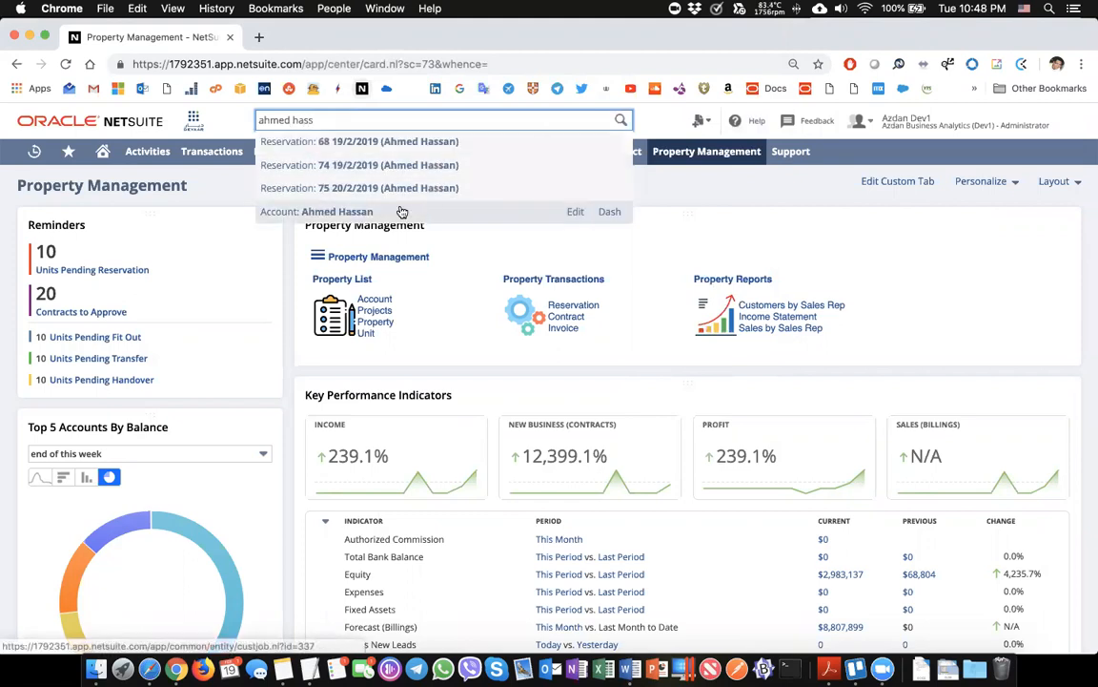
Open the customer's account record and start a new Reservation from Create New
left_click(402, 213)
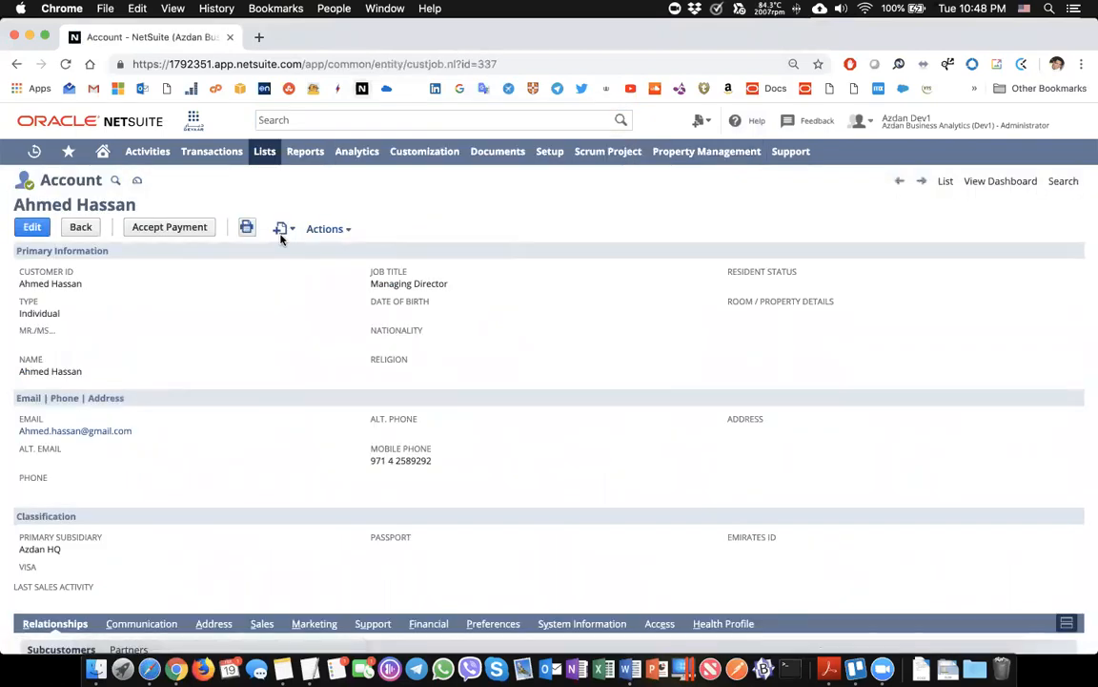
mouse_move(289, 234)
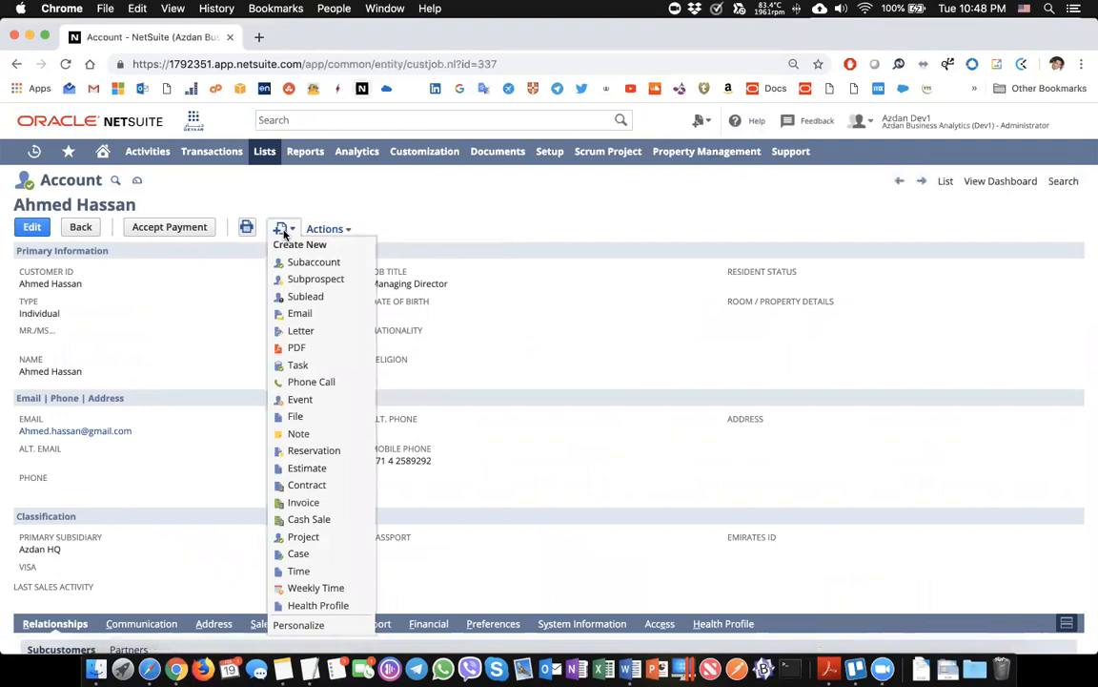
left_click(295, 452)
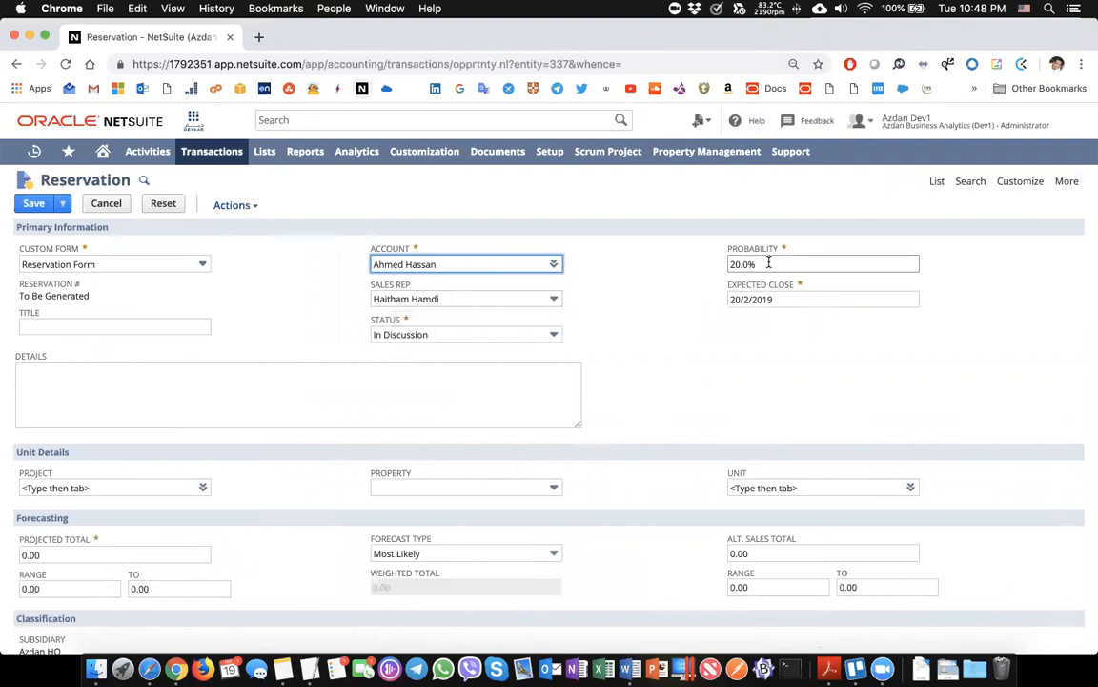
Change the reservation status to In Negotiation, raising probability to 75.0%
left_click(544, 332)
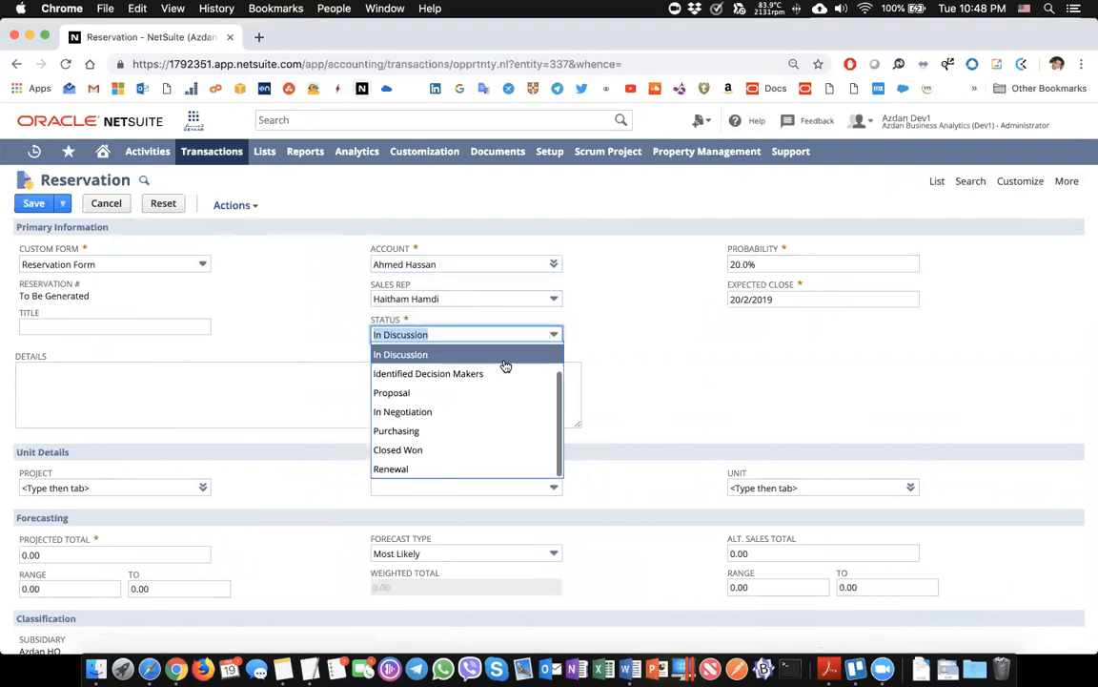
left_click(473, 409)
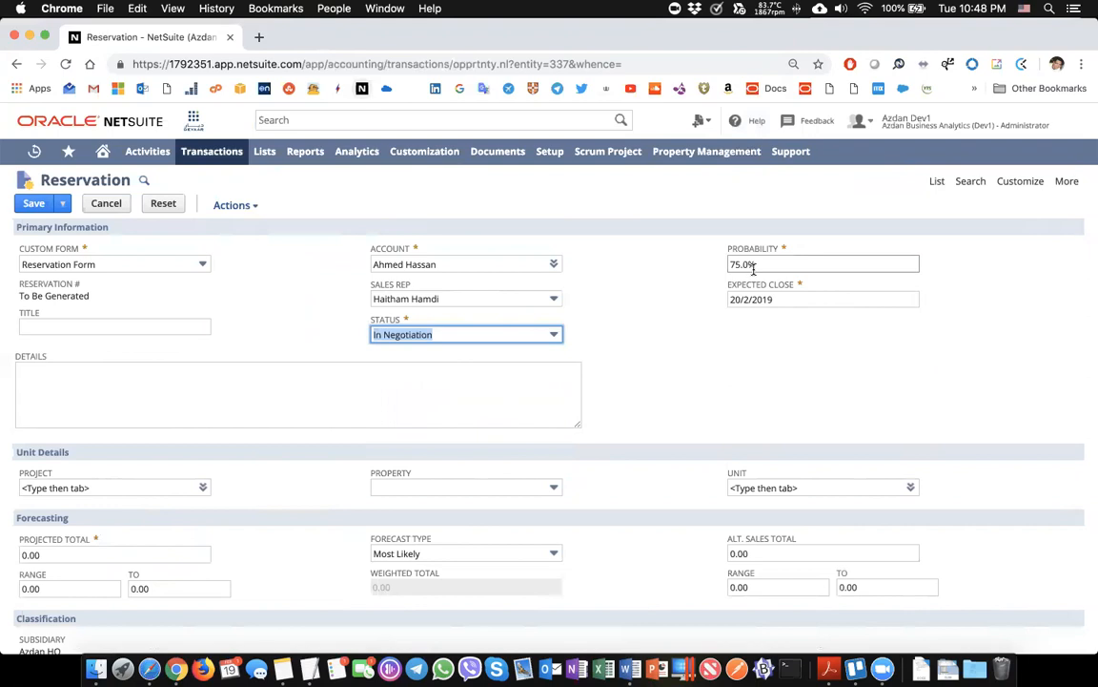
scroll(732, 322, "down", 1)
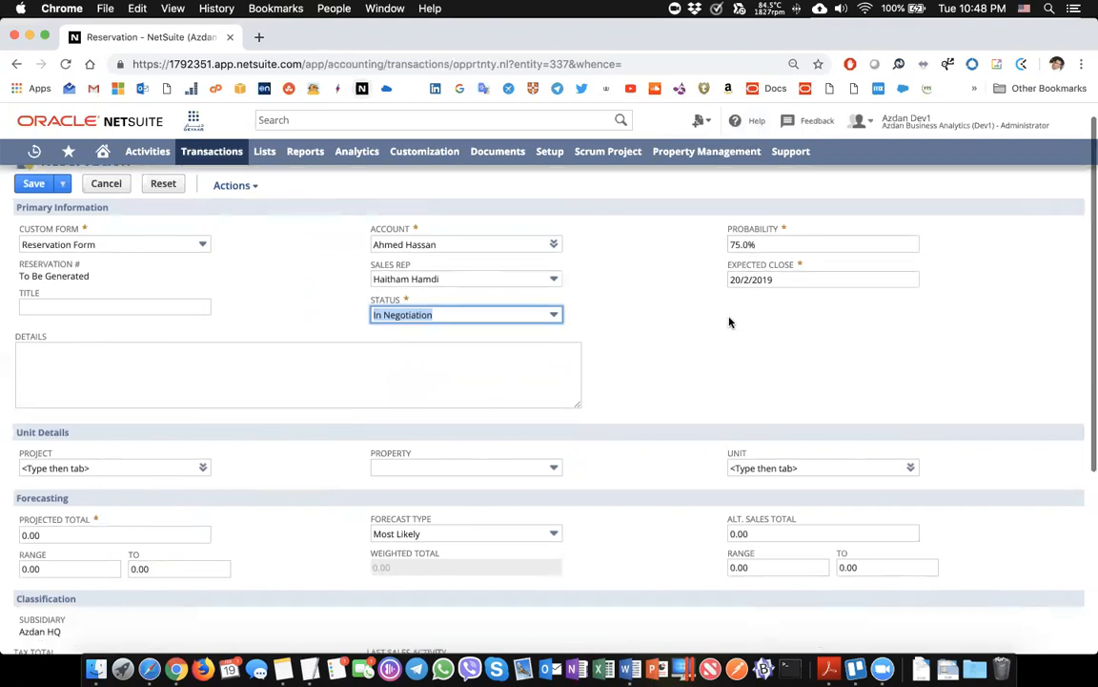
scroll(732, 323, "down", 3)
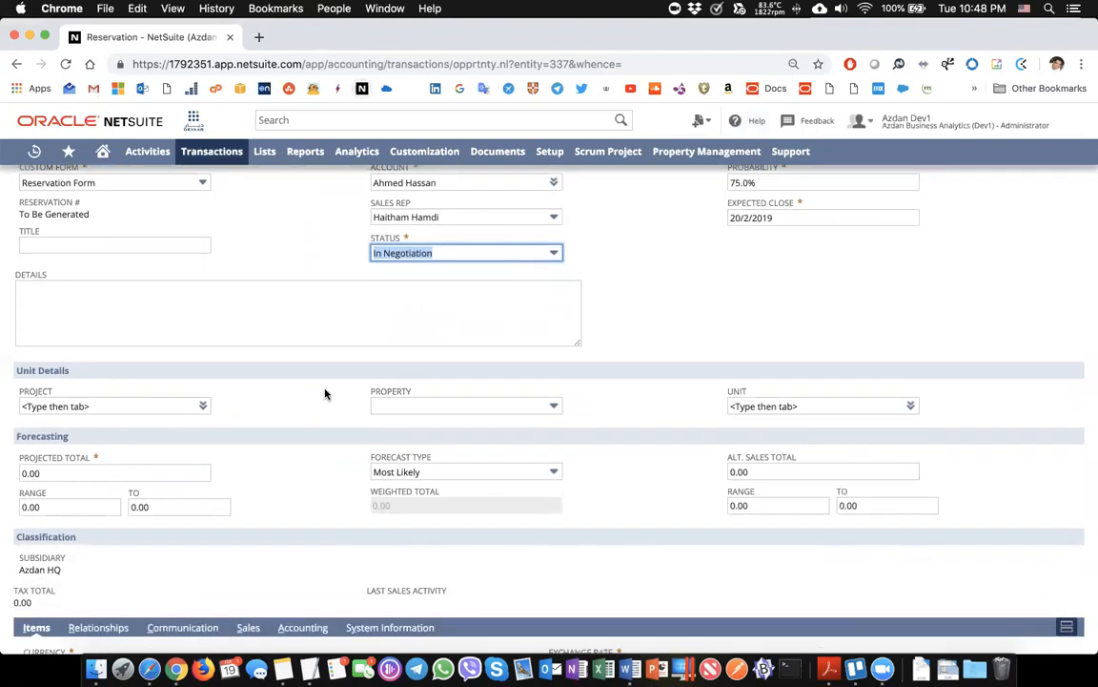
Set the reservation's project to AL DANA TOWERS
left_click(154, 405)
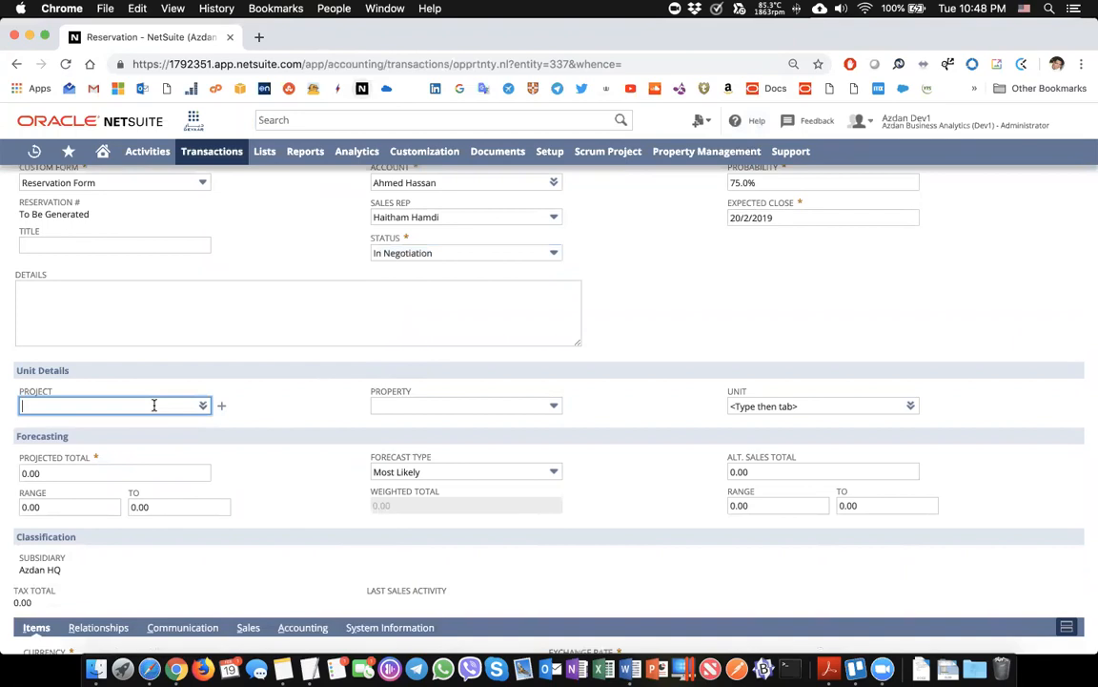
type("Al S")
key("BackSpace")
type("D")
left_click(123, 419)
Choose property A300 and enter unit E101
left_click(381, 406)
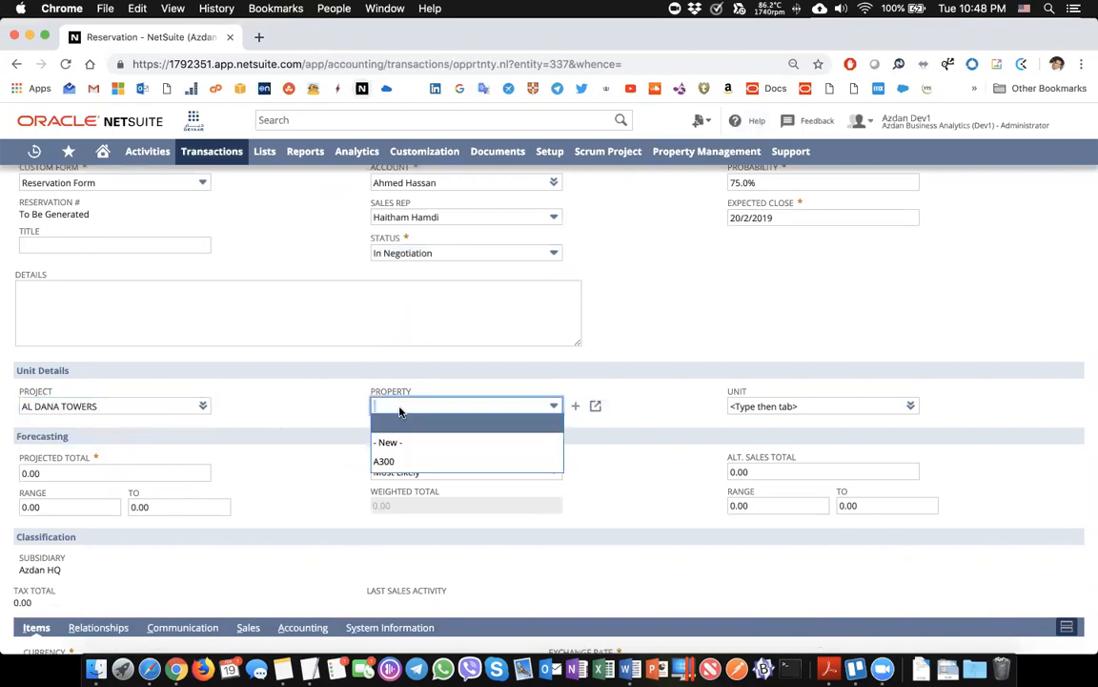
left_click(405, 462)
left_click(756, 410)
type("E101")
key("Return")
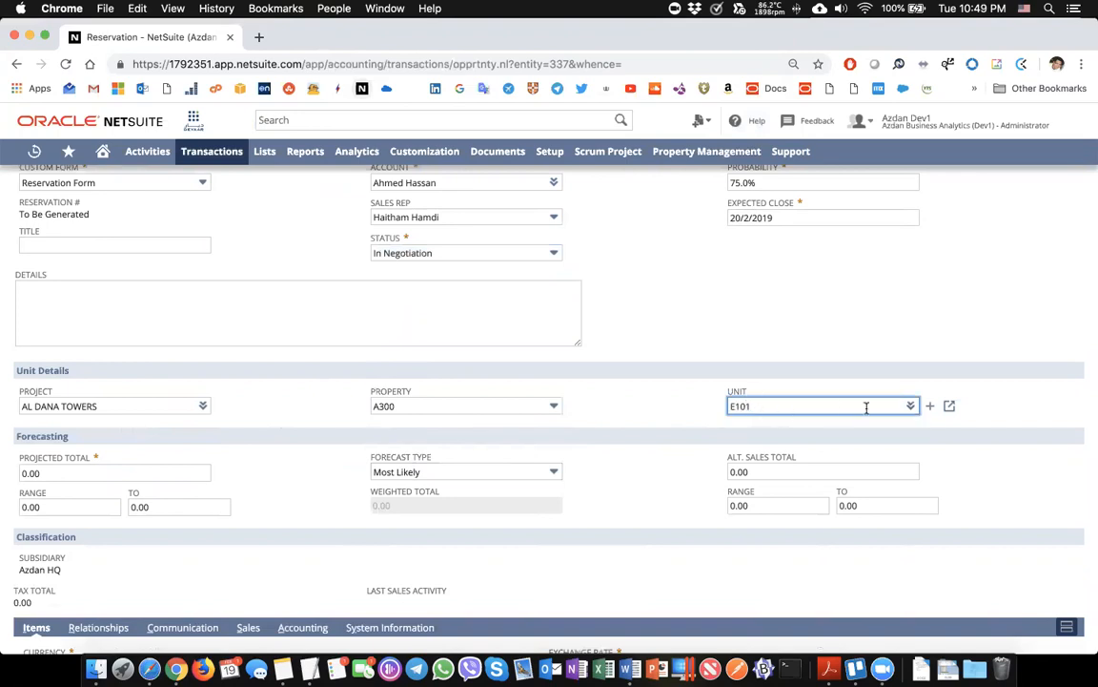
scroll(653, 417, "down", 2)
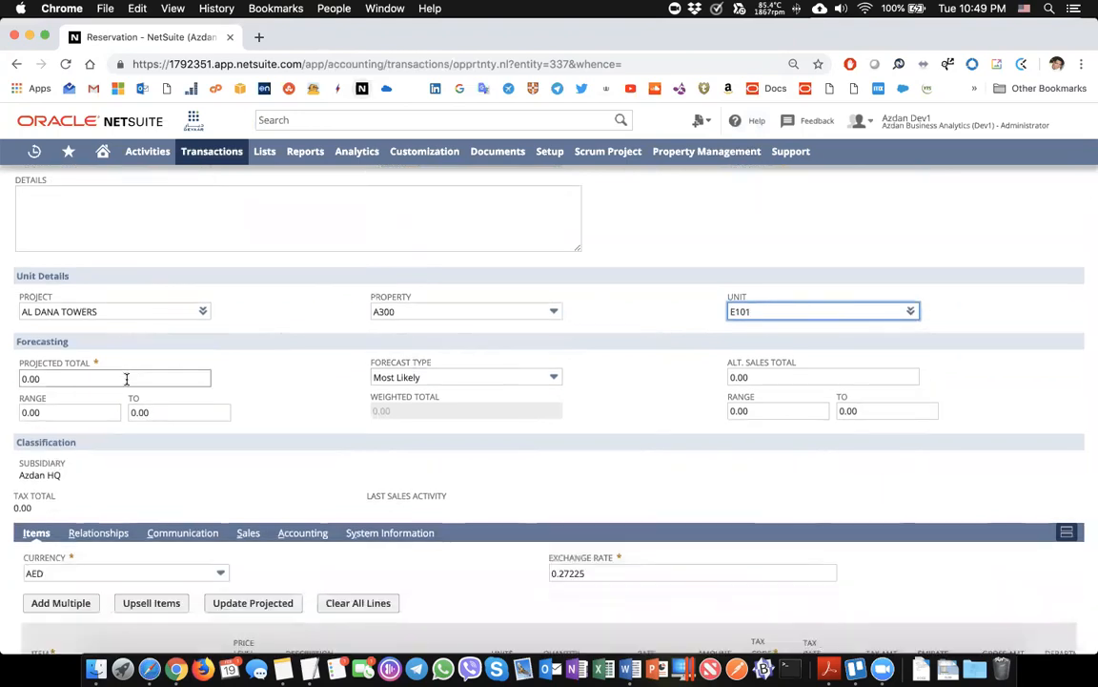
left_click(136, 408)
scroll(140, 406, "down", 1)
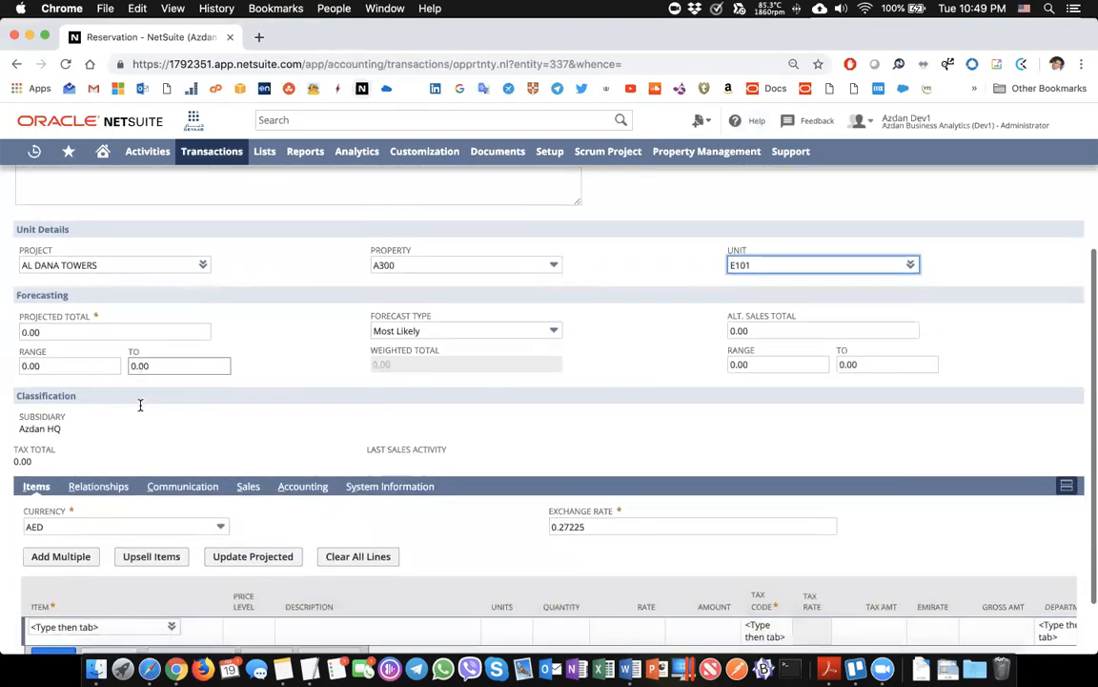
scroll(140, 406, "down", 1)
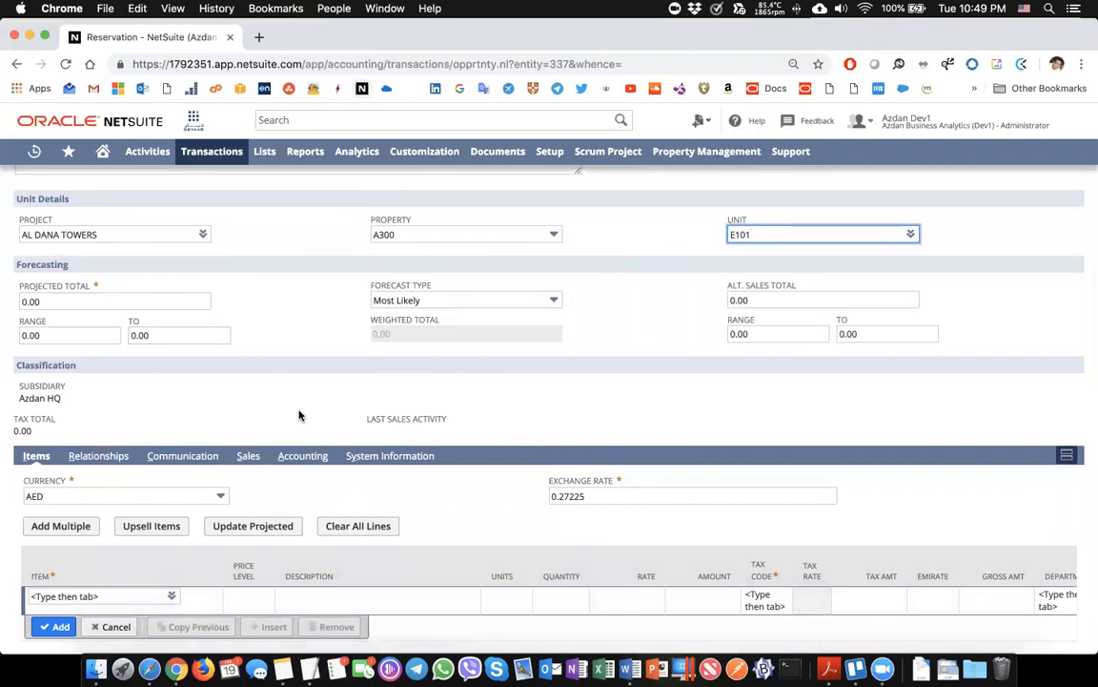
scroll(299, 415, "down", 1)
Enter item E101 on a new line with the 3 Years Installments price level
left_click(73, 551)
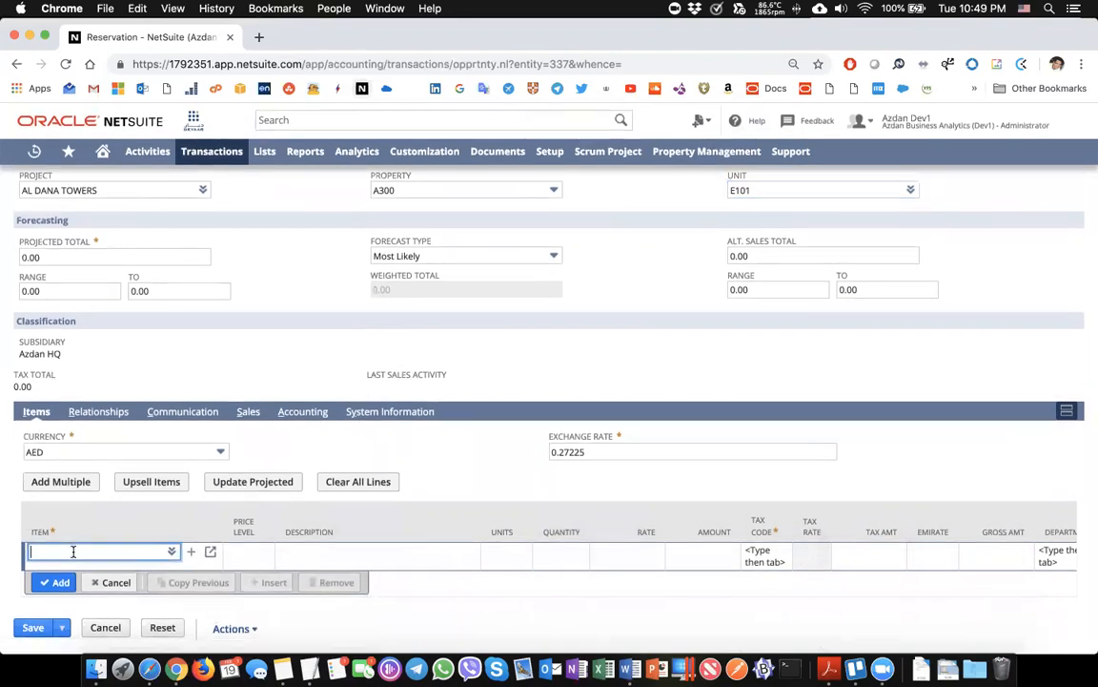
type("E101")
key("Return")
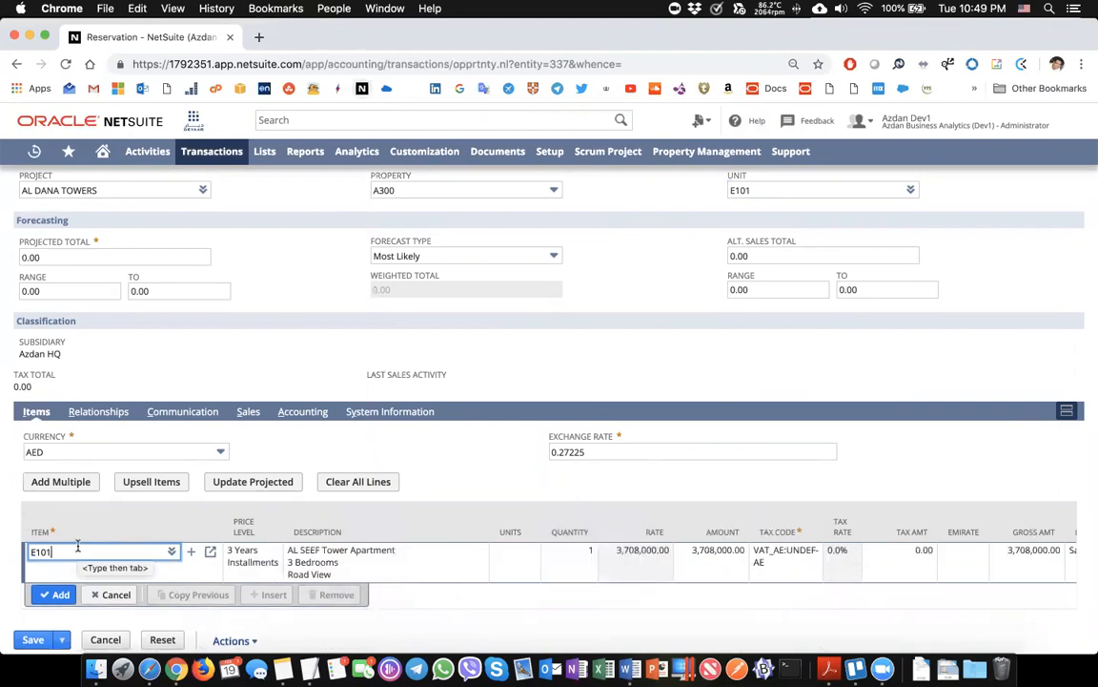
scroll(78, 547, "down", 1)
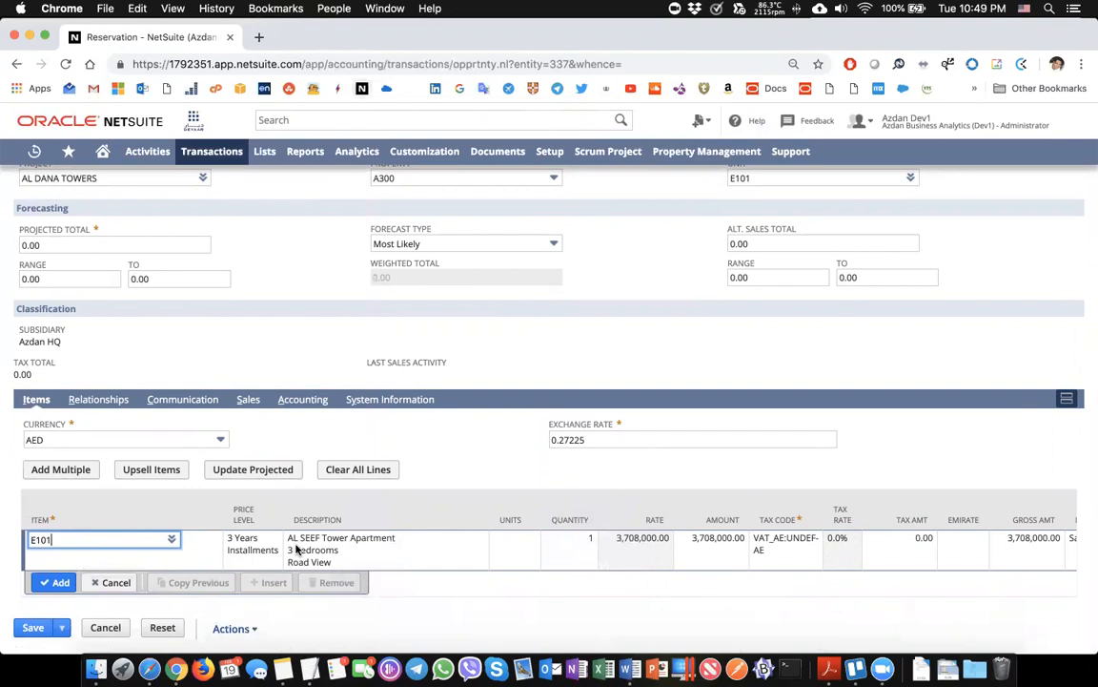
left_click(254, 548)
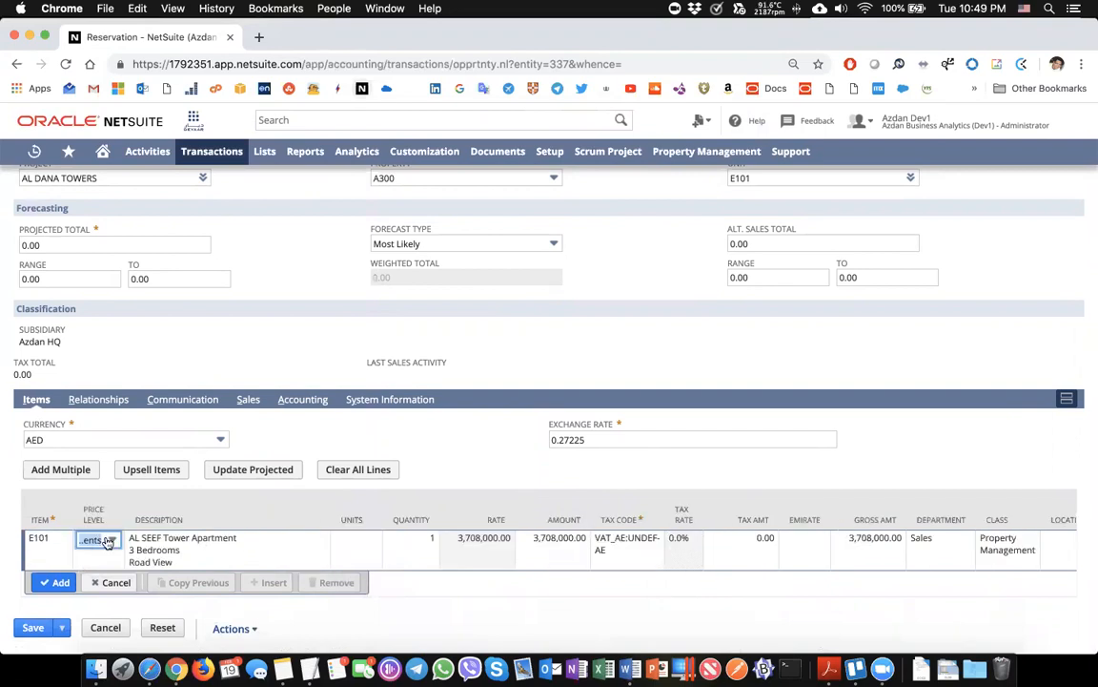
left_click(107, 540)
left_click(88, 576)
left_click(208, 549)
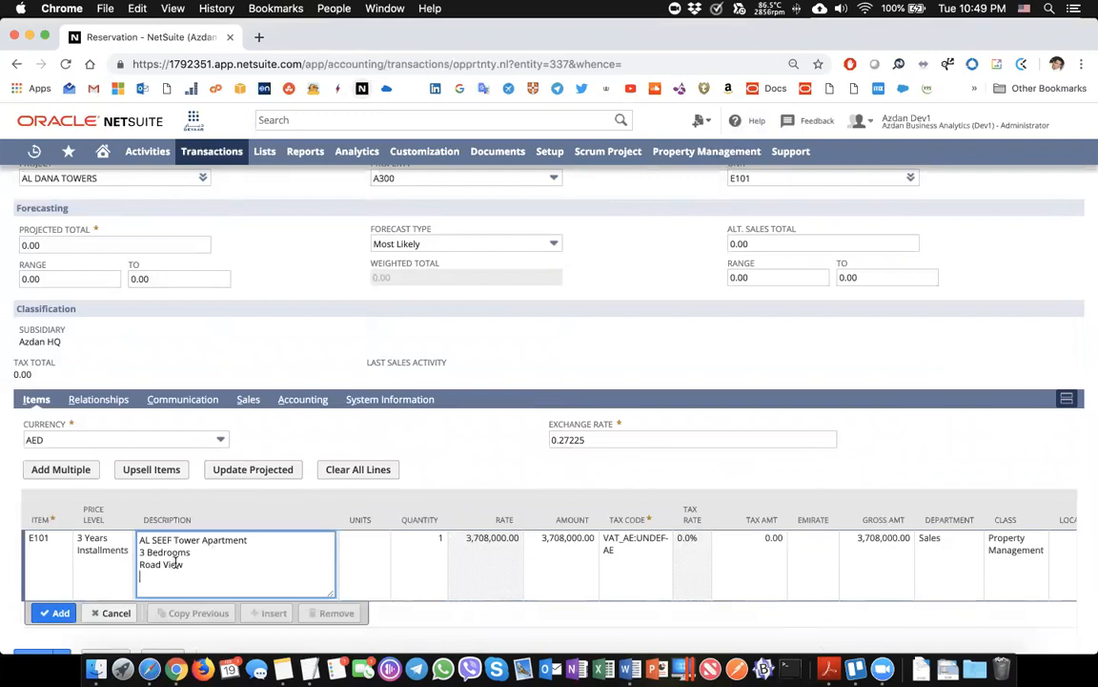
scroll(175, 563, "down", 1)
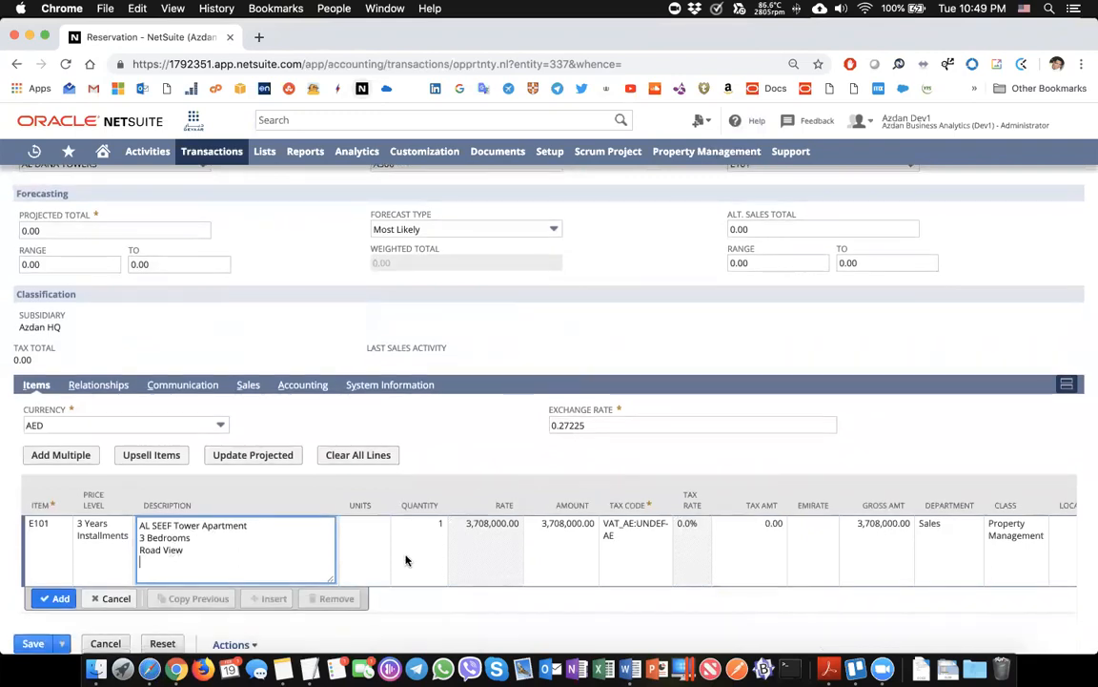
scroll(518, 561, "right", 3)
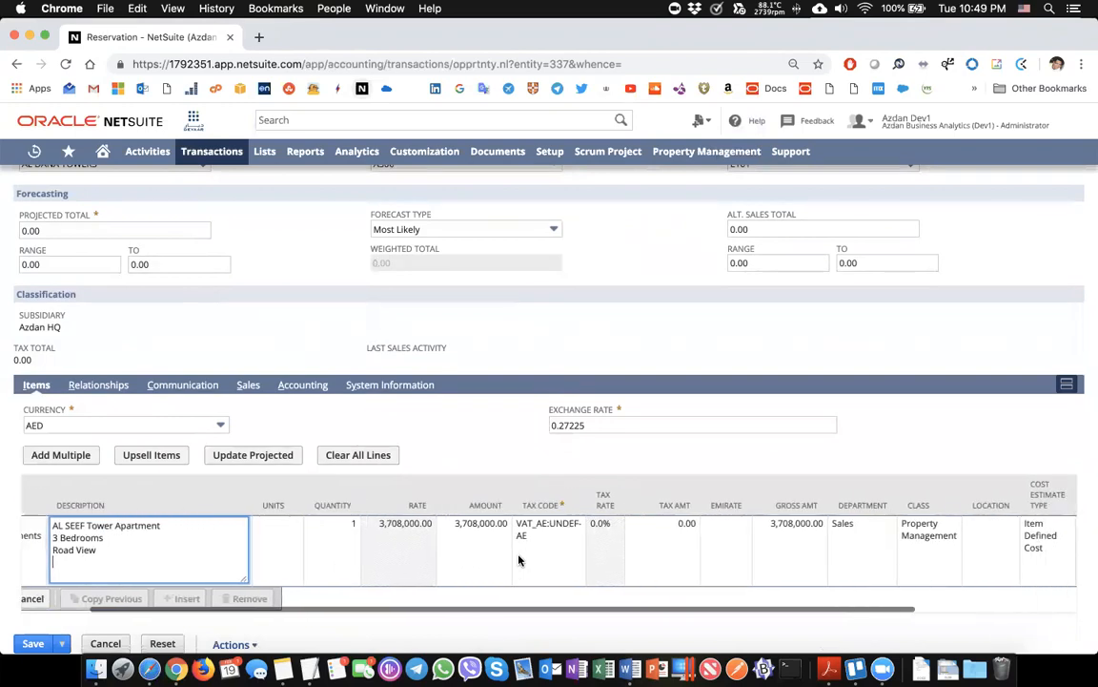
scroll(534, 560, "right", 1)
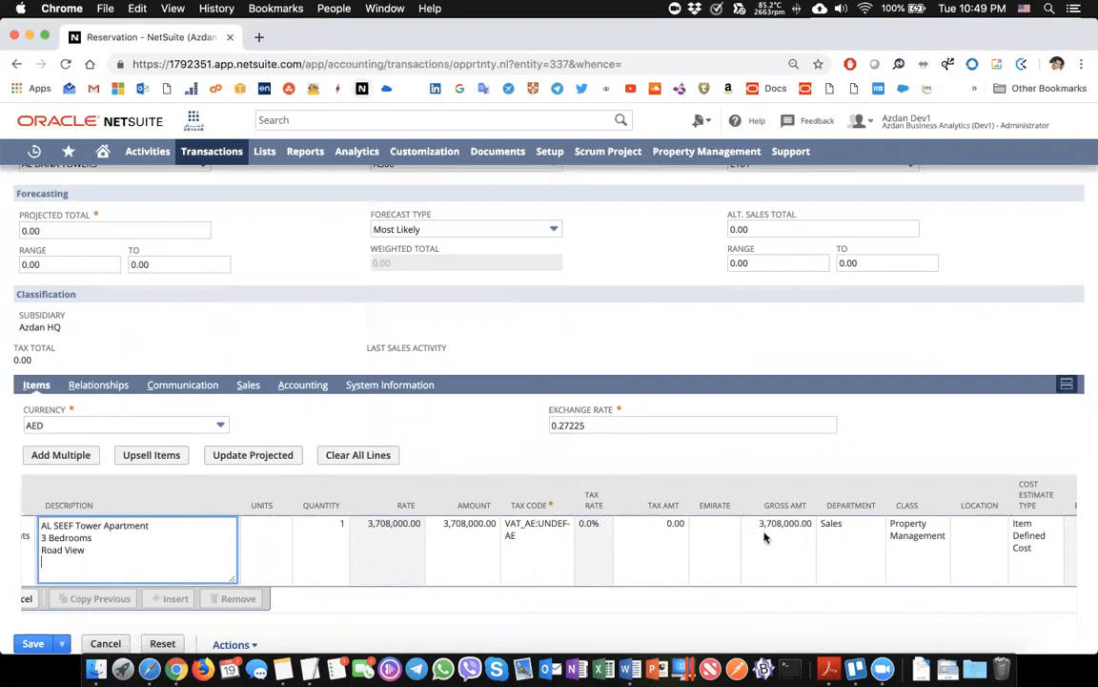
scroll(745, 537, "left", 3)
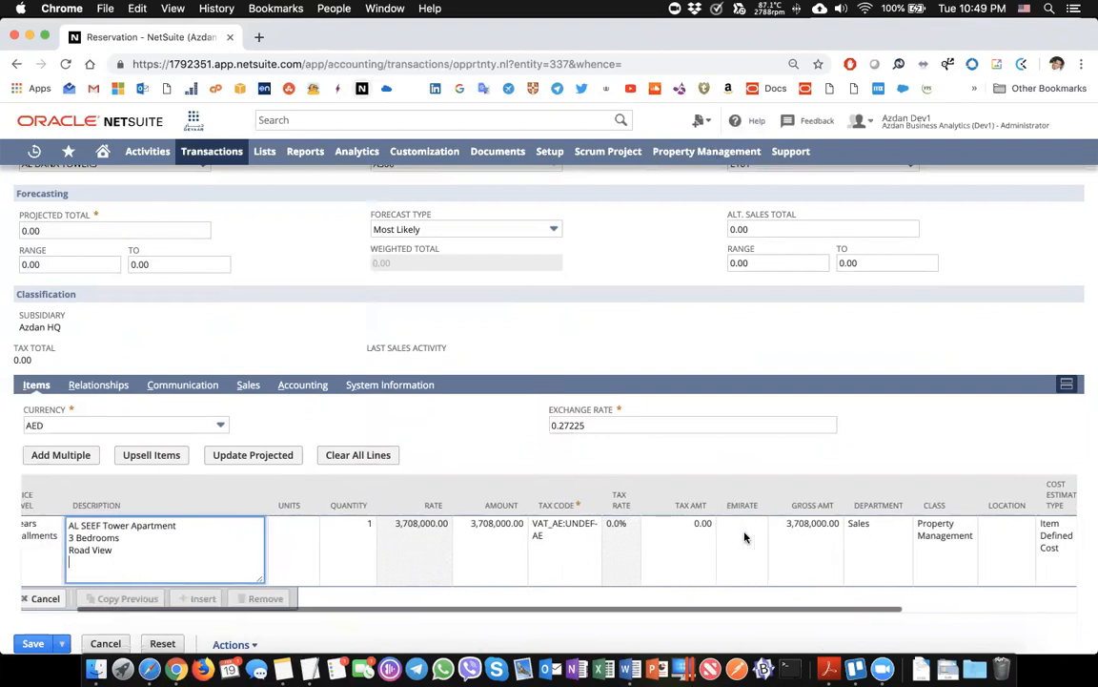
Compare 5 and 7 Years Installments pricing, revert to 3 Years (3,708,000.00), and add the line
left_click(98, 536)
left_click(95, 540)
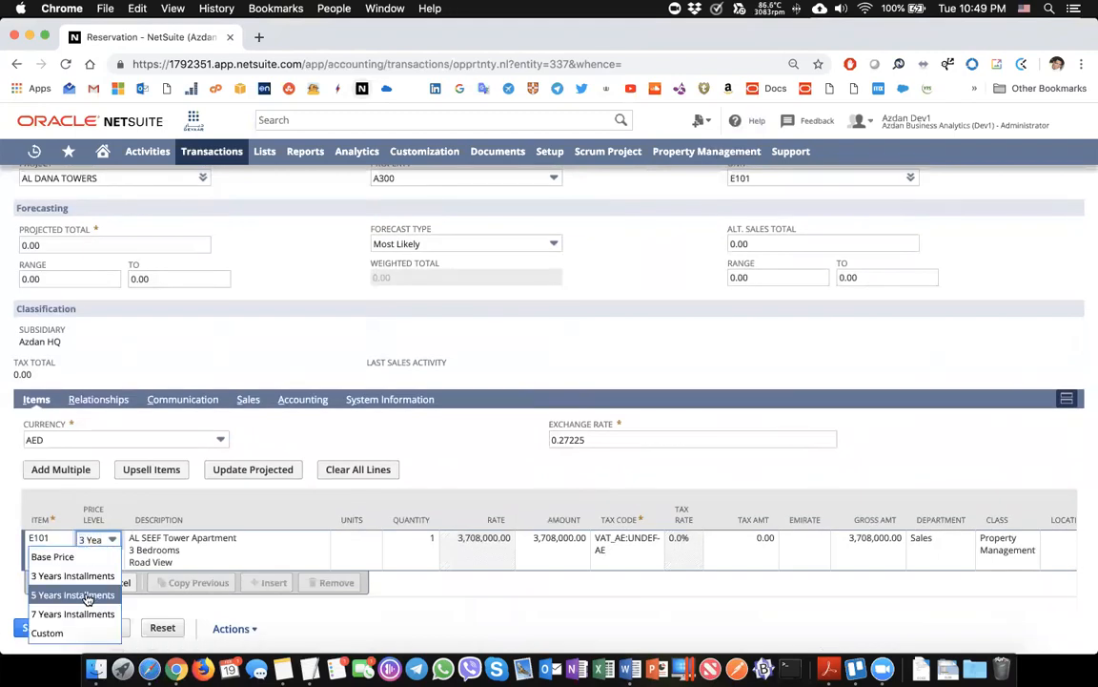
left_click(87, 595)
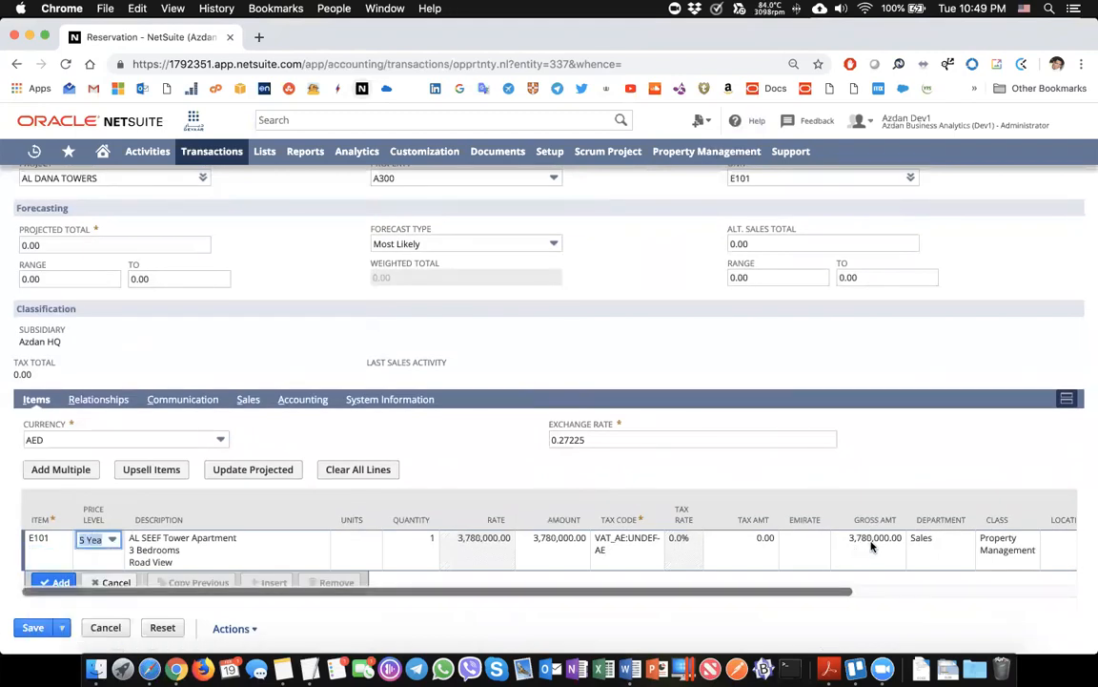
left_click(112, 540)
left_click(98, 613)
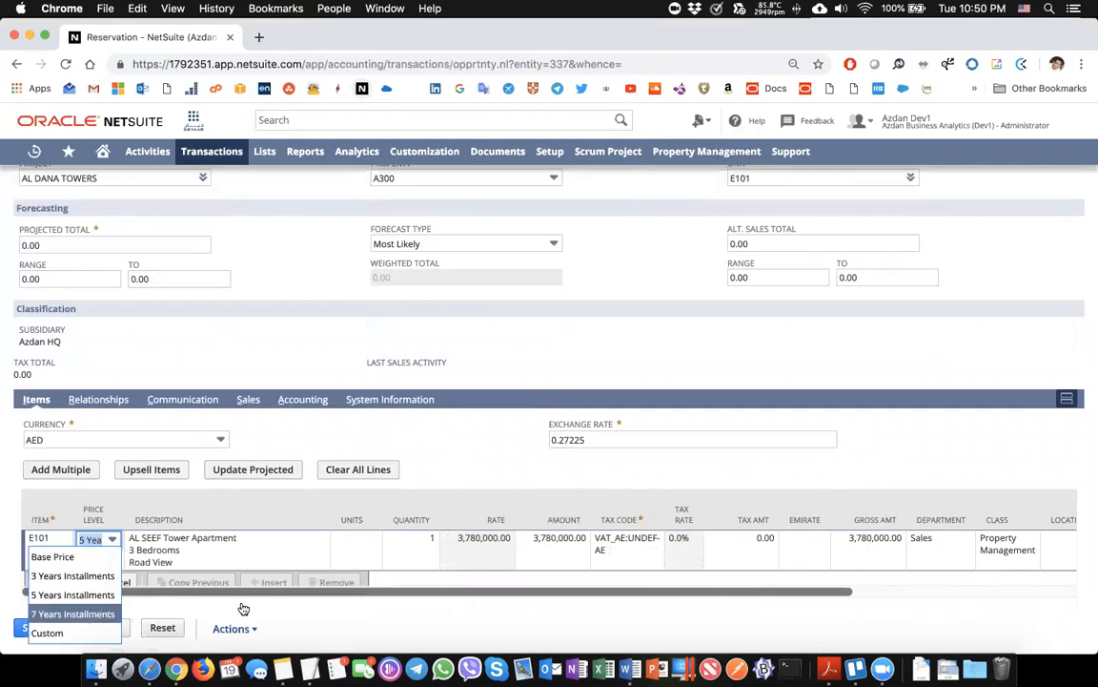
left_click(112, 539)
left_click(100, 585)
left_click(61, 581)
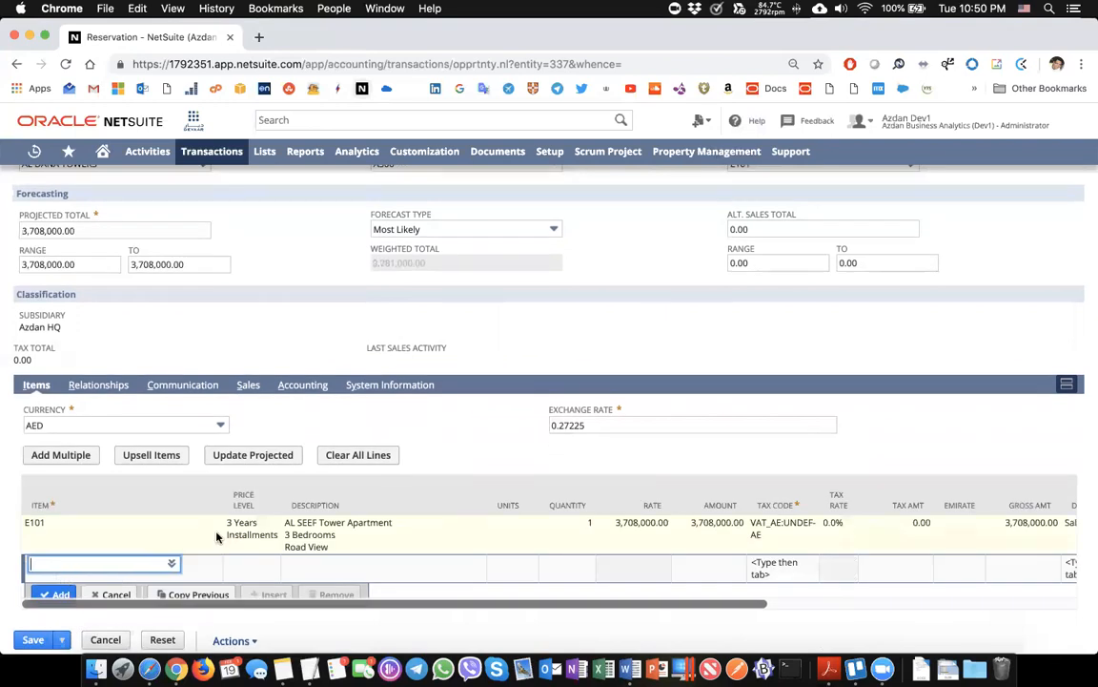
scroll(216, 536, "up", 1)
Review the reservation's contacts, partners, communication tasks and sales details subtabs
left_click(98, 434)
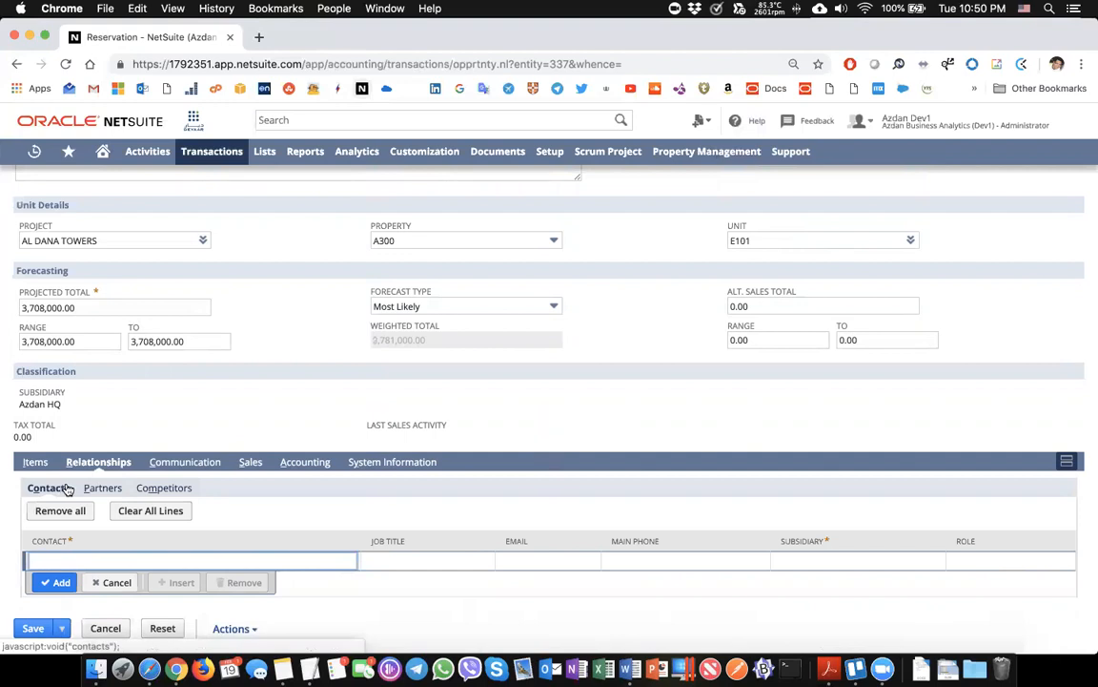
left_click(374, 559)
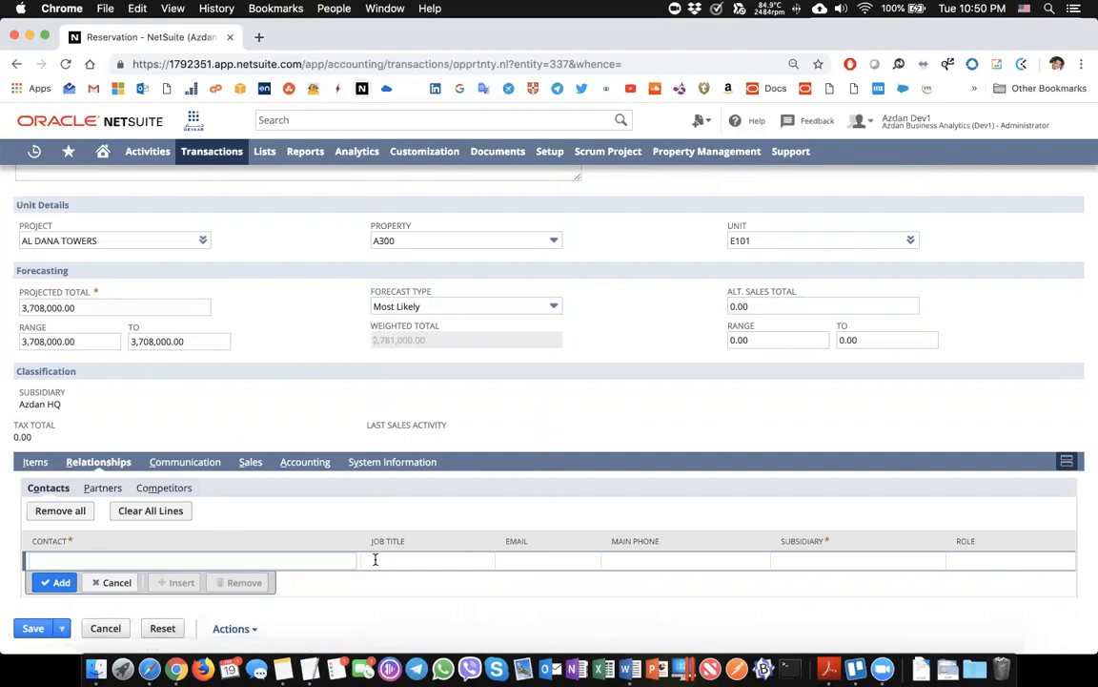
left_click(102, 487)
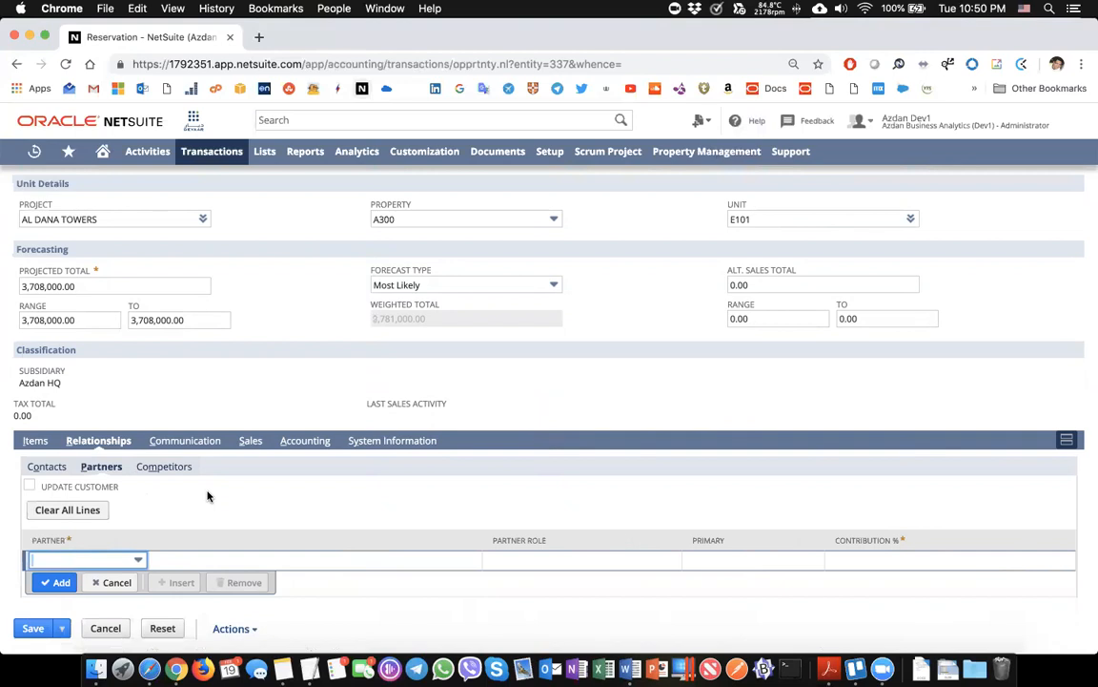
left_click(204, 443)
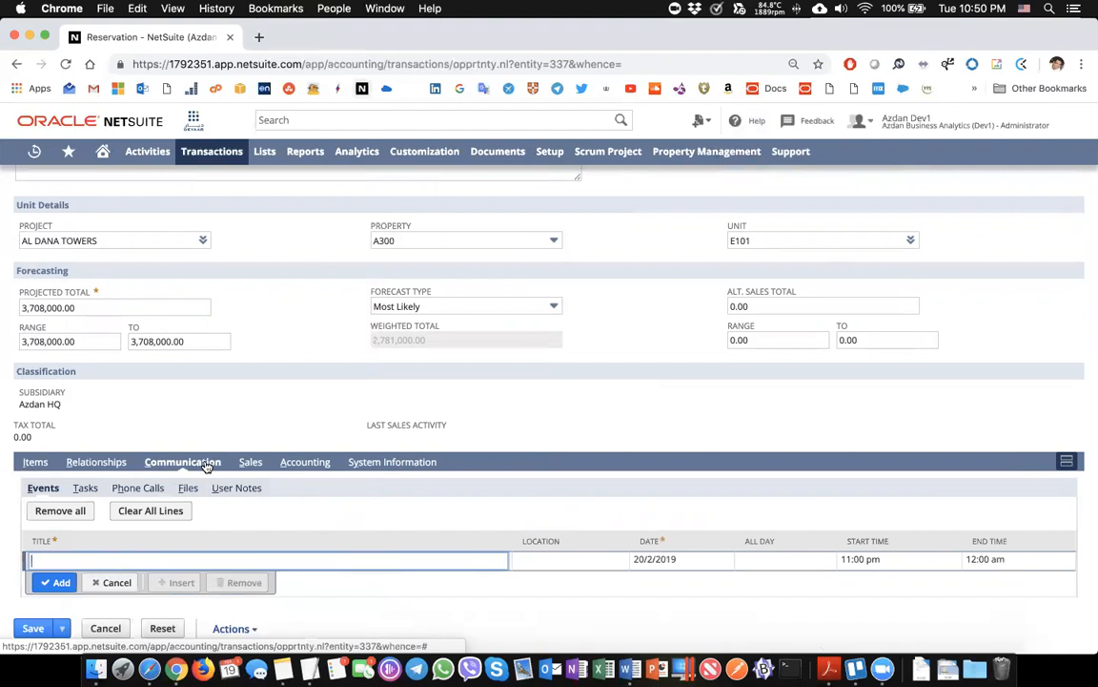
left_click(85, 489)
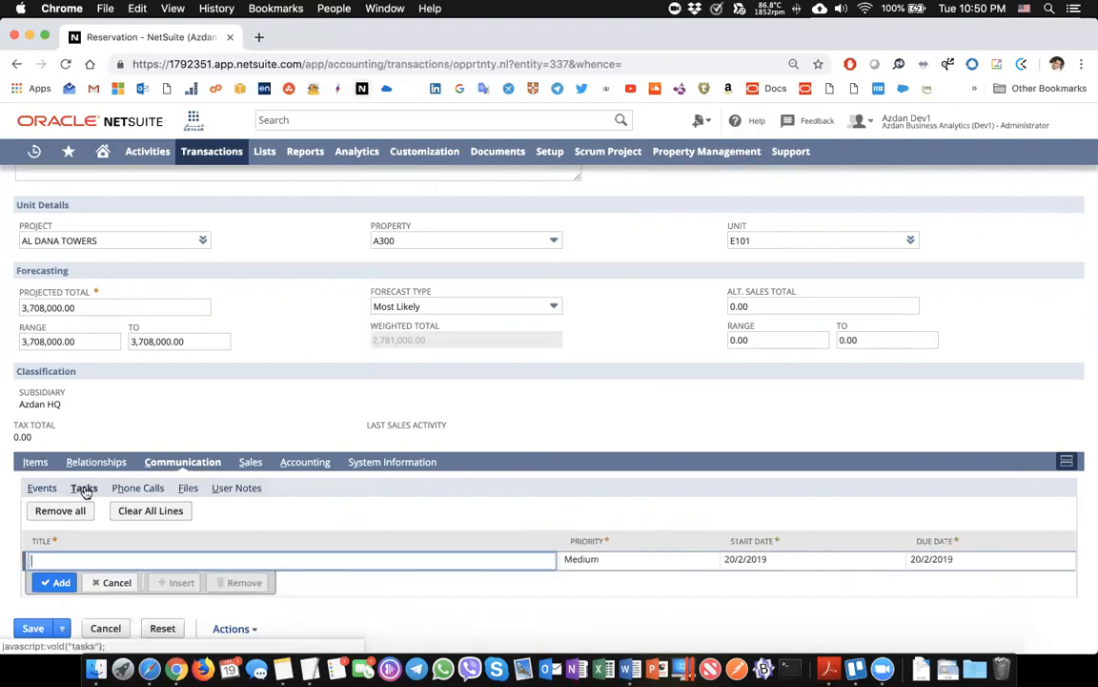
left_click(250, 462)
Save the reservation as Reservation #76 with a 2,781,000.00 weighted total
scroll(266, 488, "down", 1)
scroll(266, 488, "up", 6)
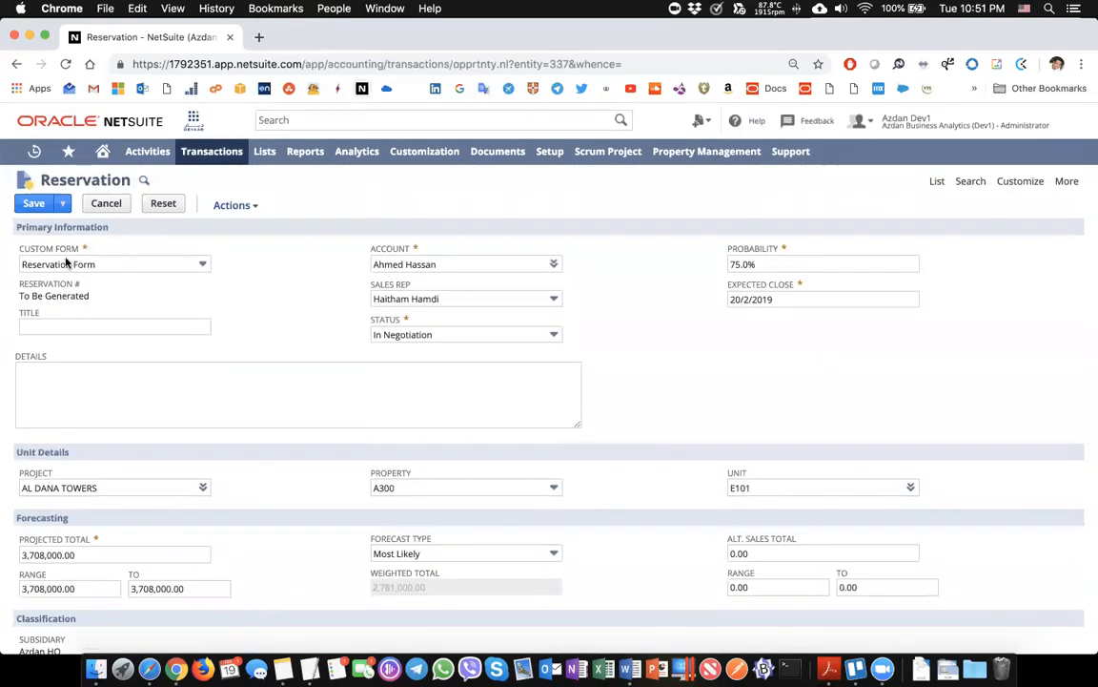
left_click(34, 204)
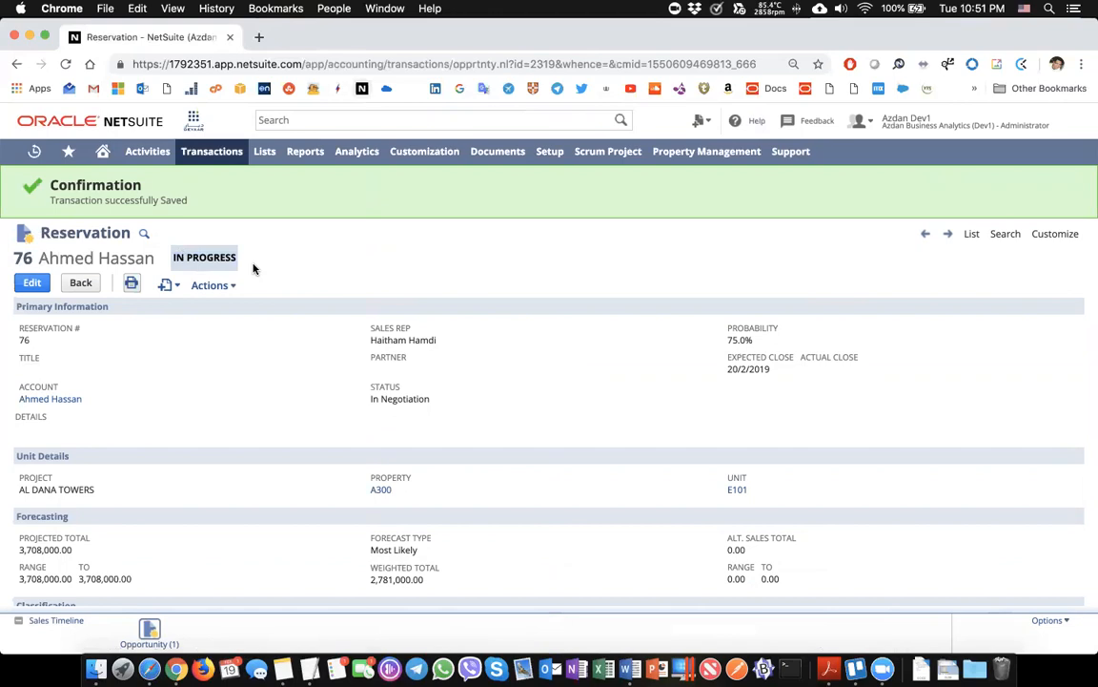
Generate a new Contract from Reservation #76 via the Create New menu
mouse_move(163, 284)
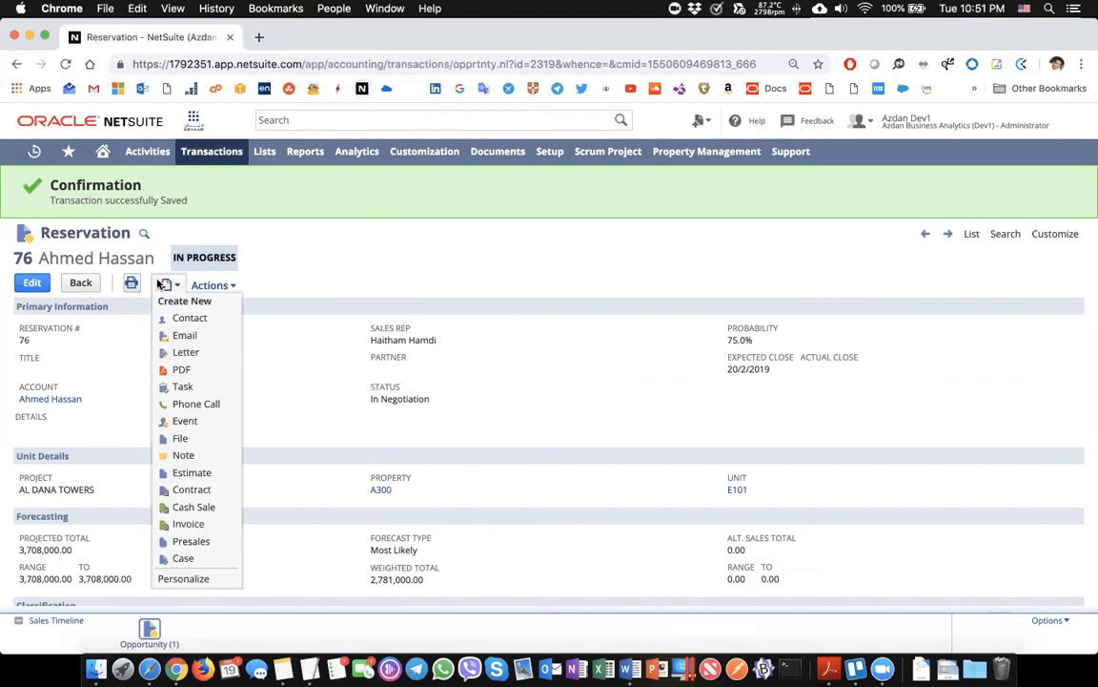
left_click(196, 490)
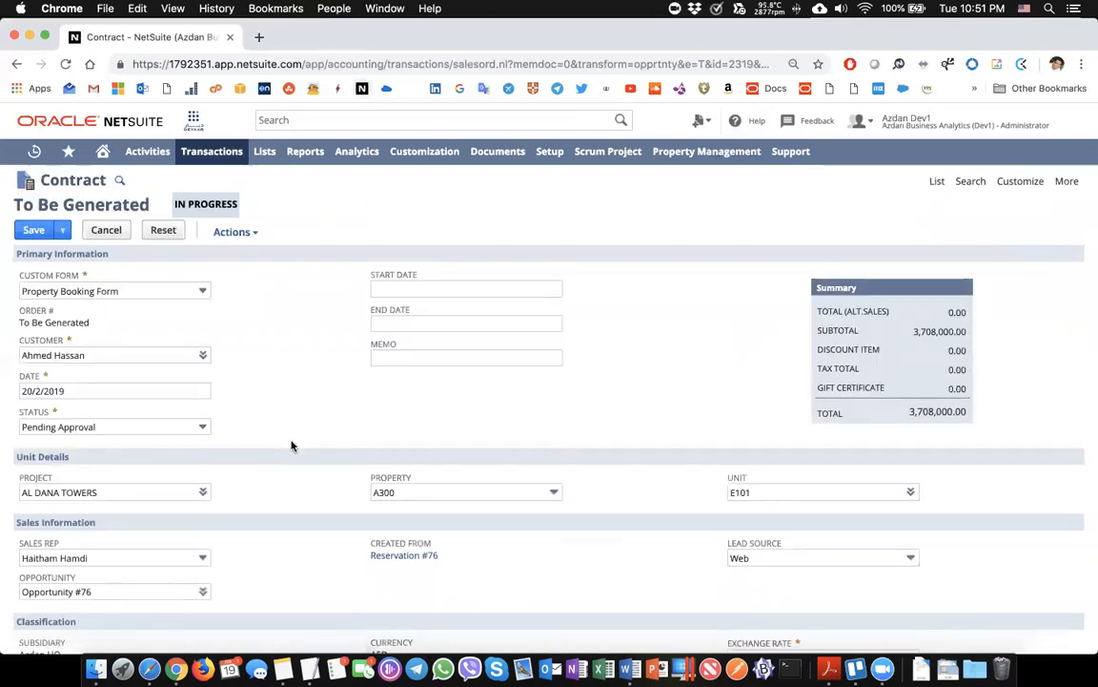
Review the E101 contract fields and item line, then save it as Contract #40
scroll(392, 522, "down", 1)
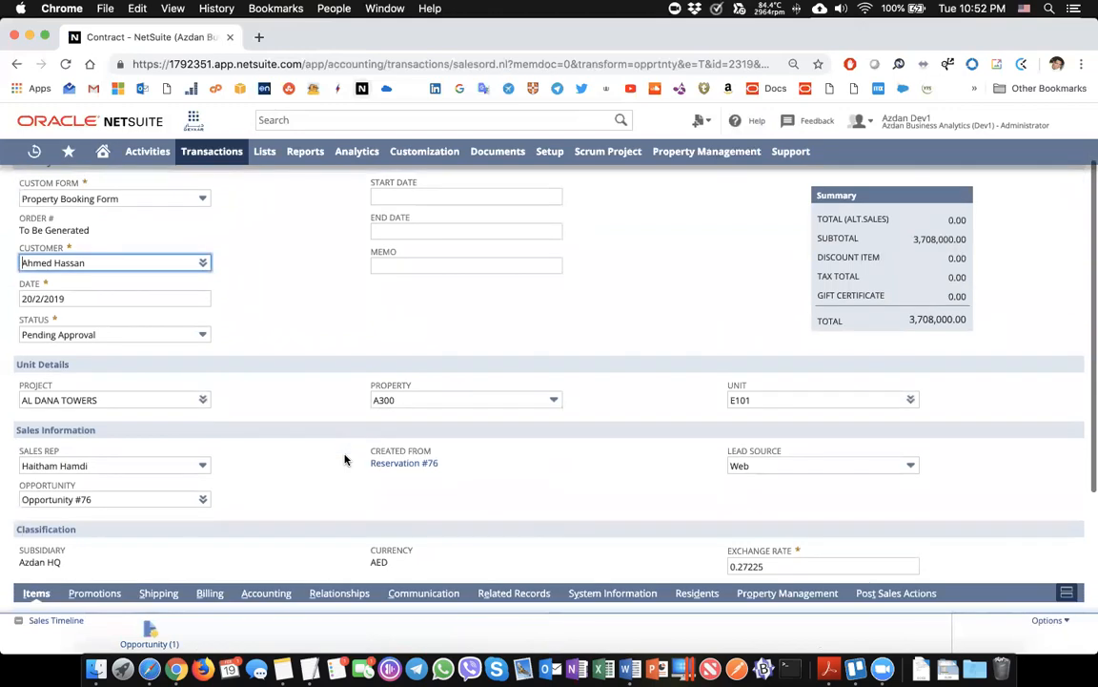
scroll(346, 459, "down", 3)
scroll(345, 460, "down", 4)
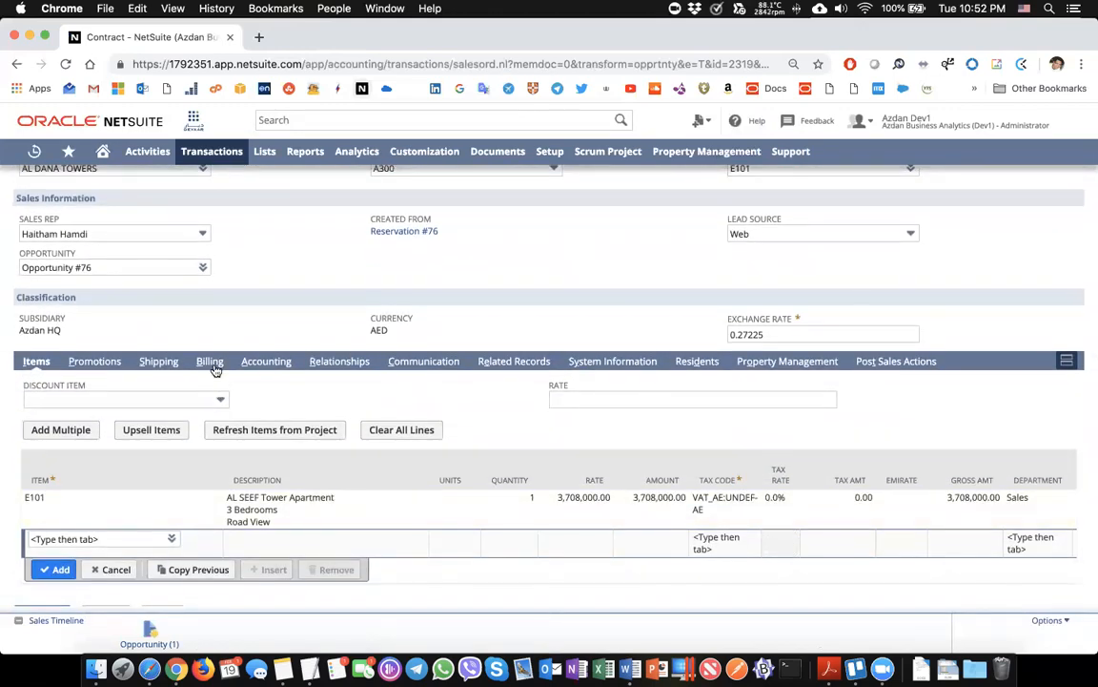
scroll(116, 483, "up", 6)
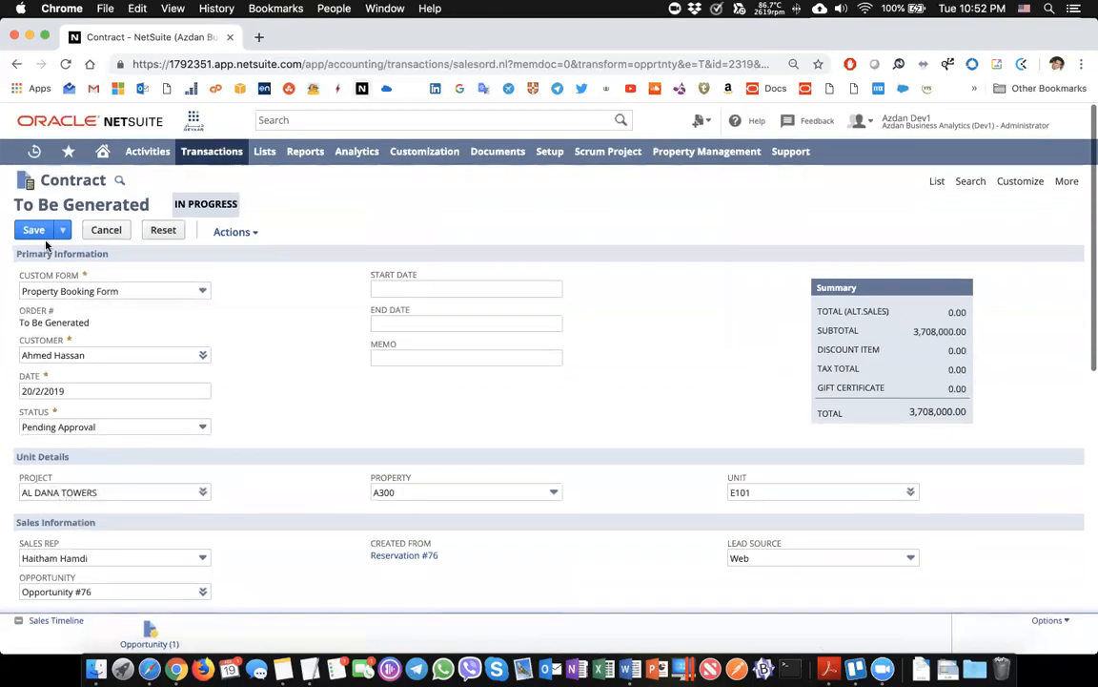
left_click(40, 237)
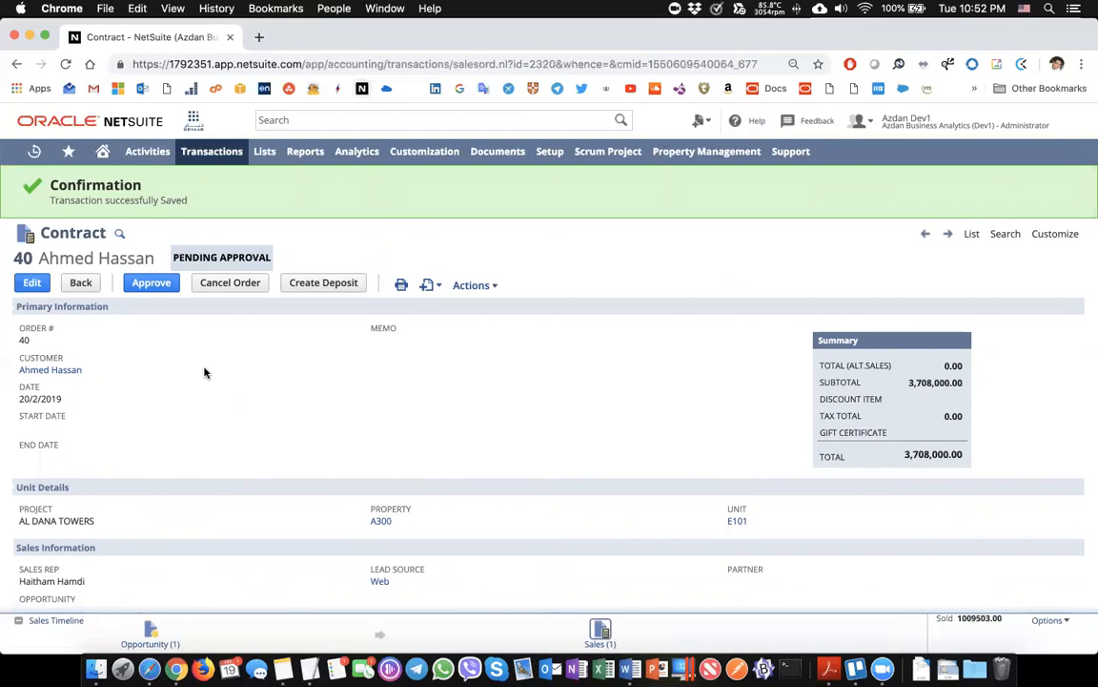
Approve Contract #40 so its status becomes Pending Billing
left_click(674, 160)
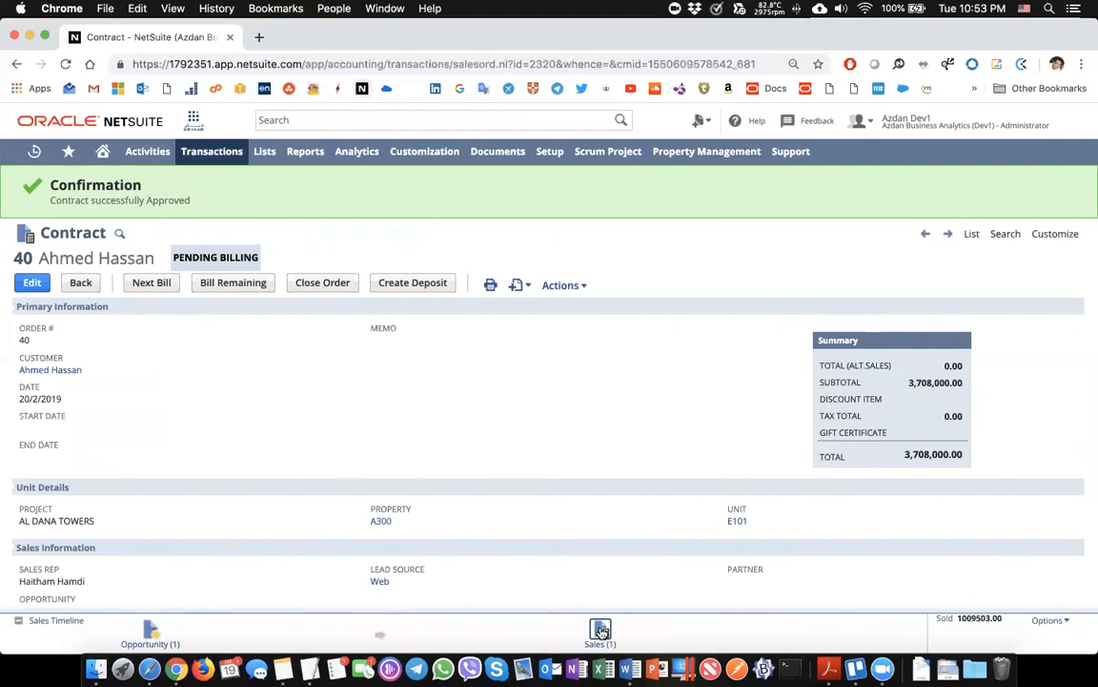
Bill the contract's next installment, opening a Feb 2019 Property Invoice for 3,708,000.00
left_click(153, 283)
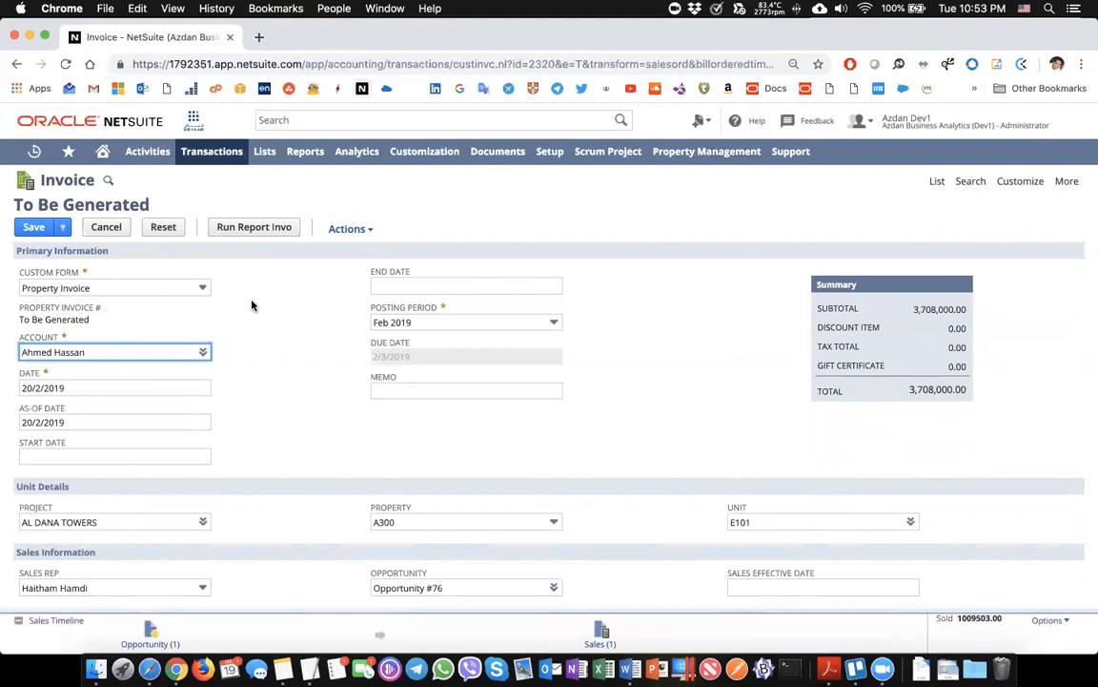
Check the 103,000.82 monthly installment schedule and save the 3,708,000.00 property invoice
scroll(252, 305, "down", 1)
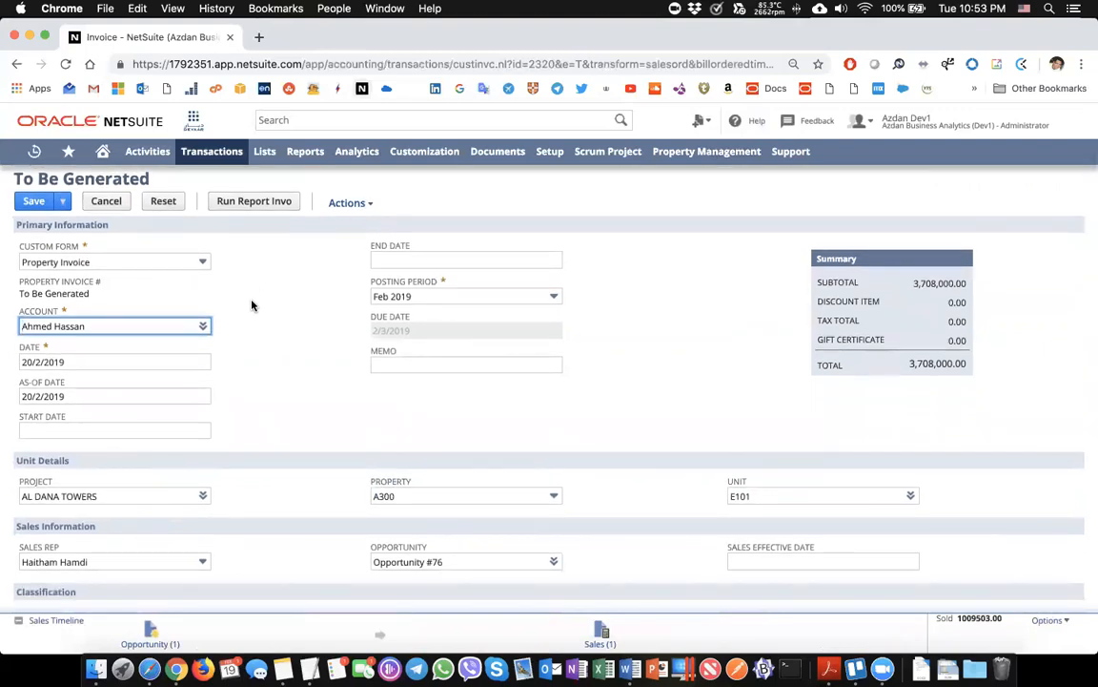
scroll(252, 305, "down", 10)
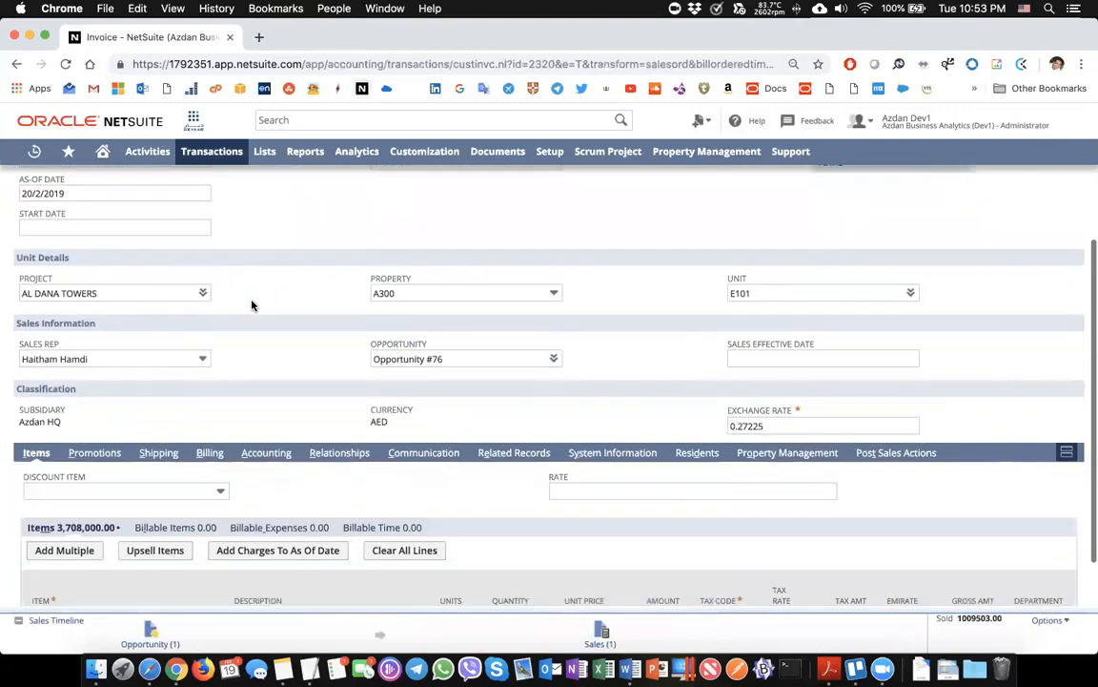
scroll(252, 305, "down", 20)
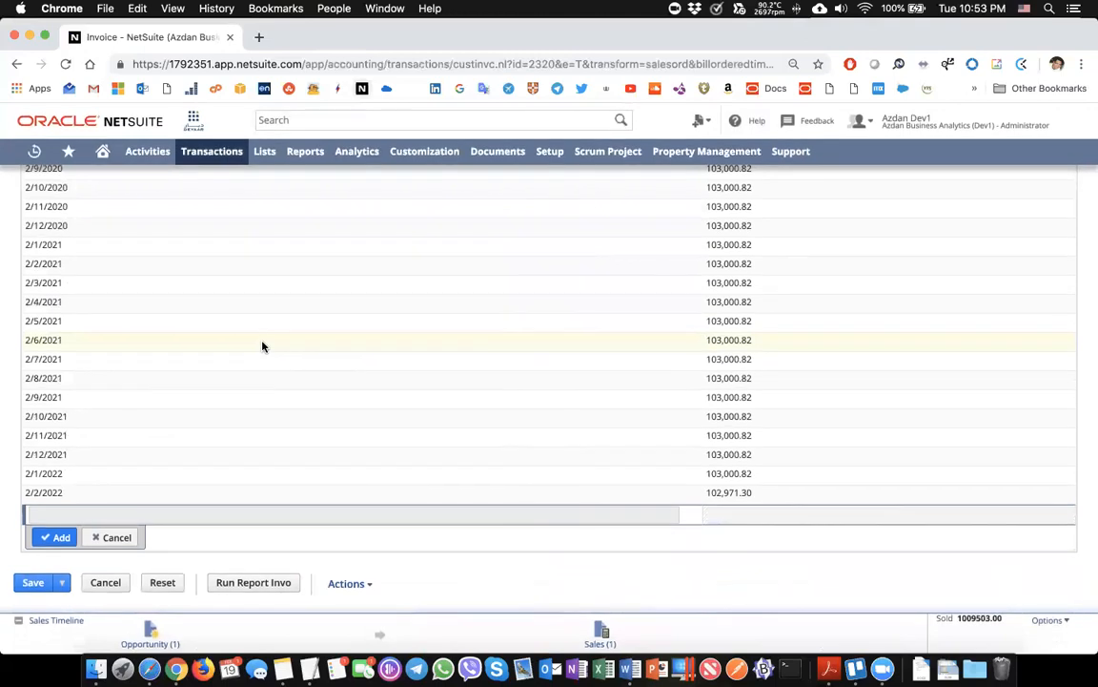
scroll(263, 347, "up", 20)
scroll(263, 347, "up", 8)
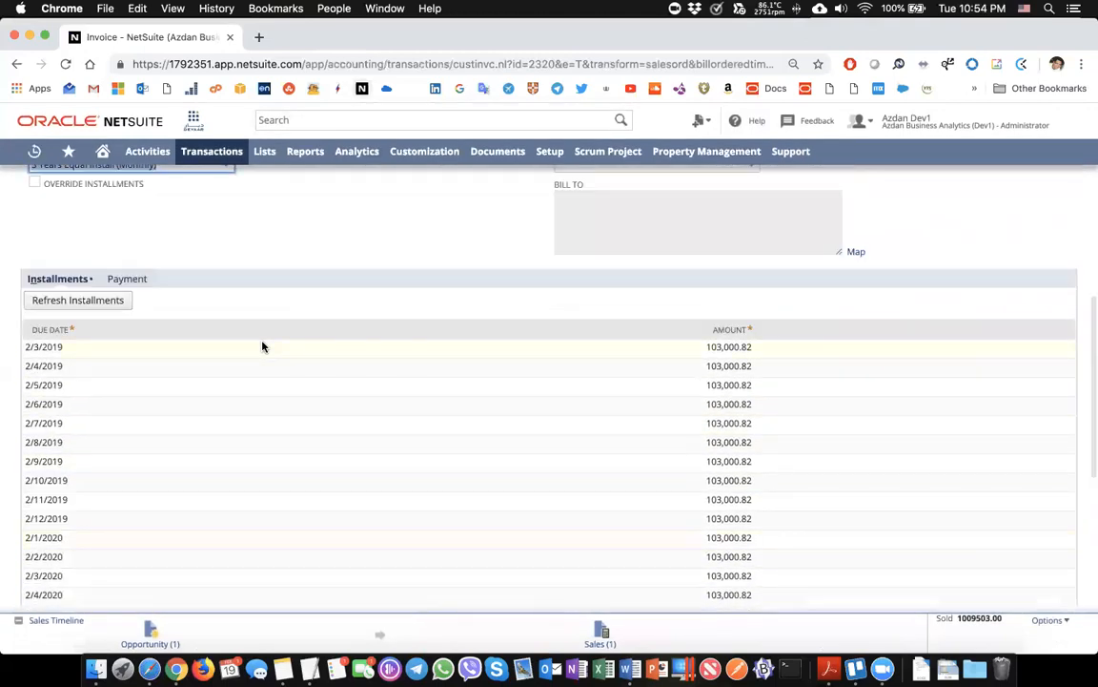
scroll(264, 347, "up", 12)
scroll(263, 347, "up", 5)
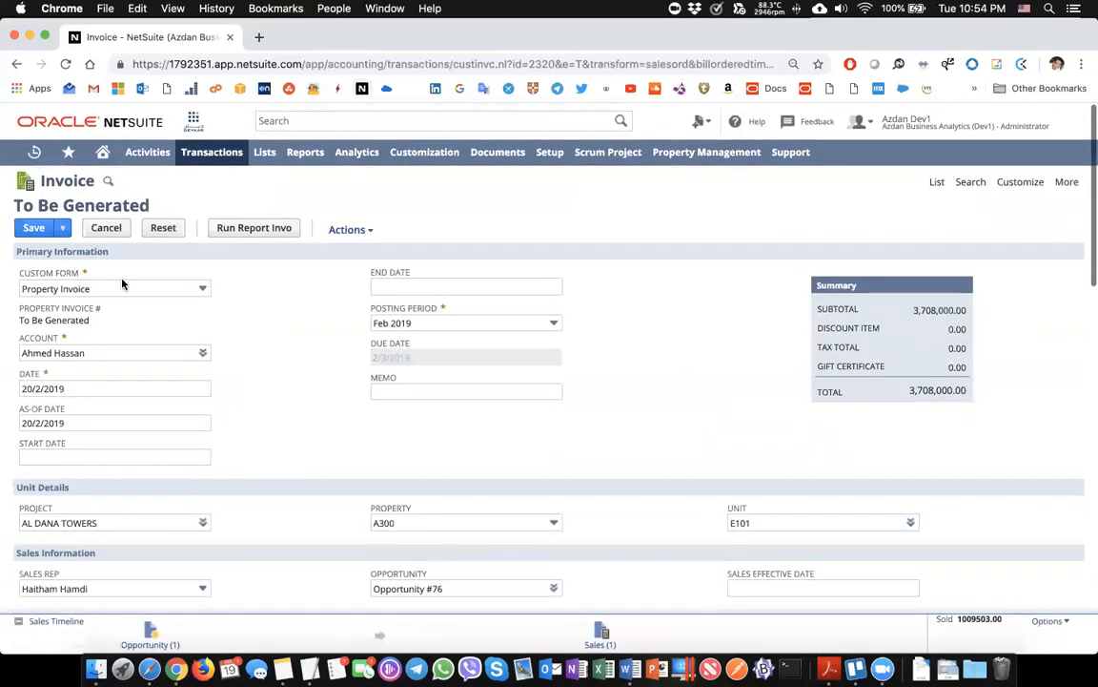
left_click(34, 227)
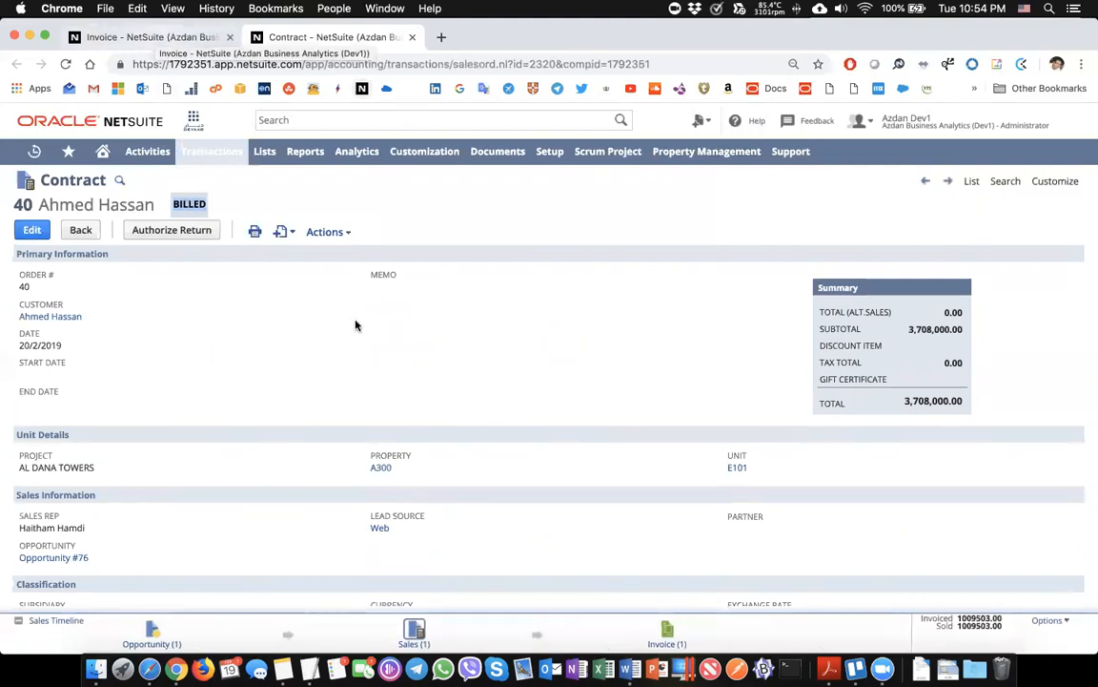
Show Contract #40's post-sales actions: Transfer, Registration, Handover and Fit Out
scroll(356, 327, "down", 3)
scroll(448, 353, "down", 2)
left_click(896, 419)
Open the Registration task due 21 March 2019 in a new tab, view it, then close it
scroll(307, 416, "down", 3)
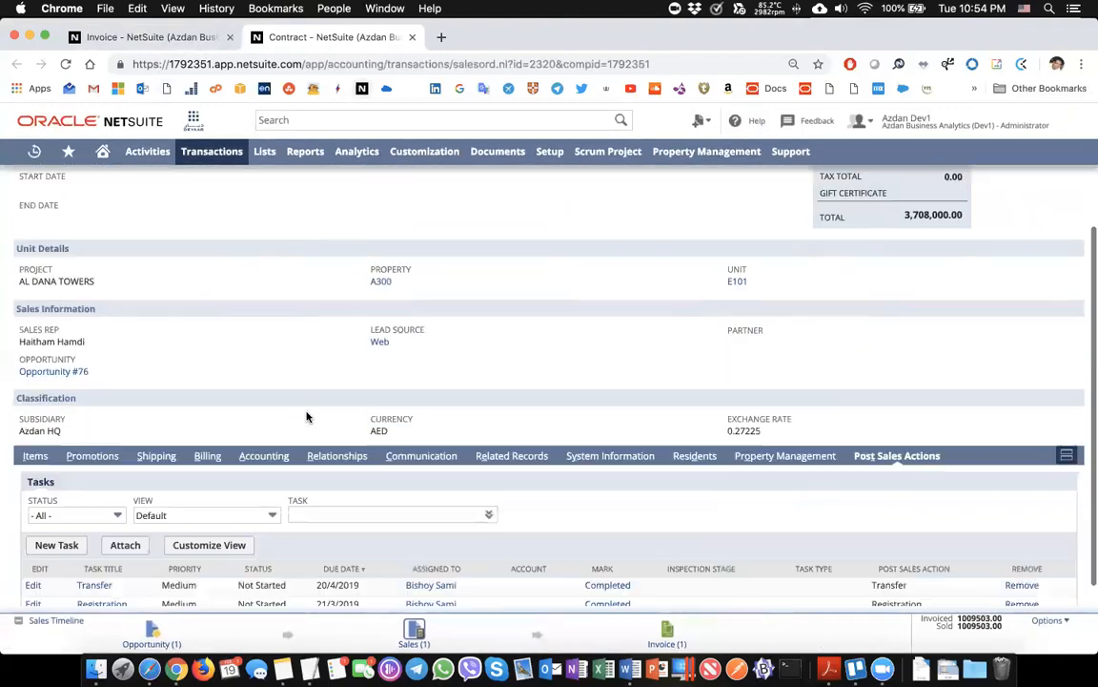
scroll(307, 417, "down", 2)
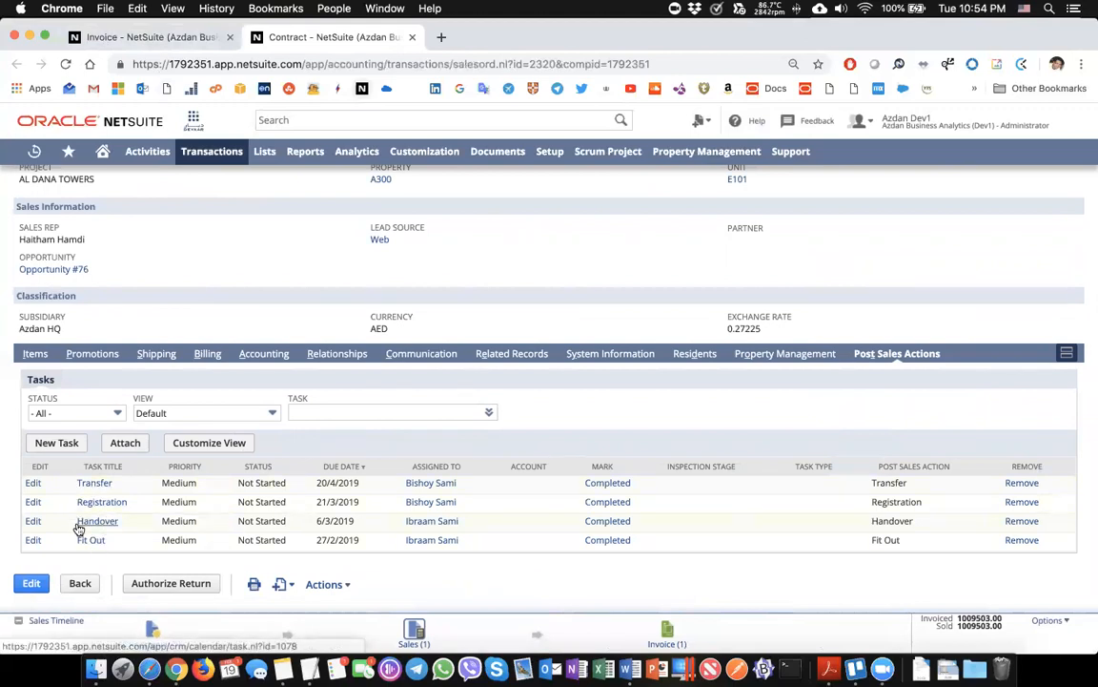
mouse_move(85, 543)
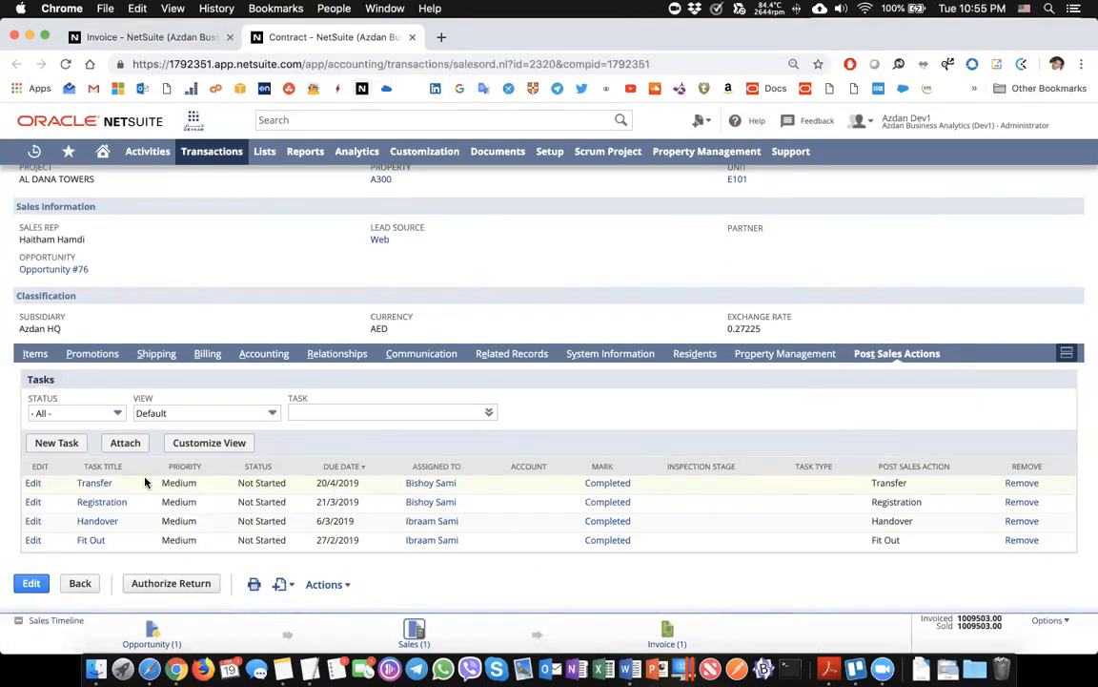
left_click(93, 502, "super")
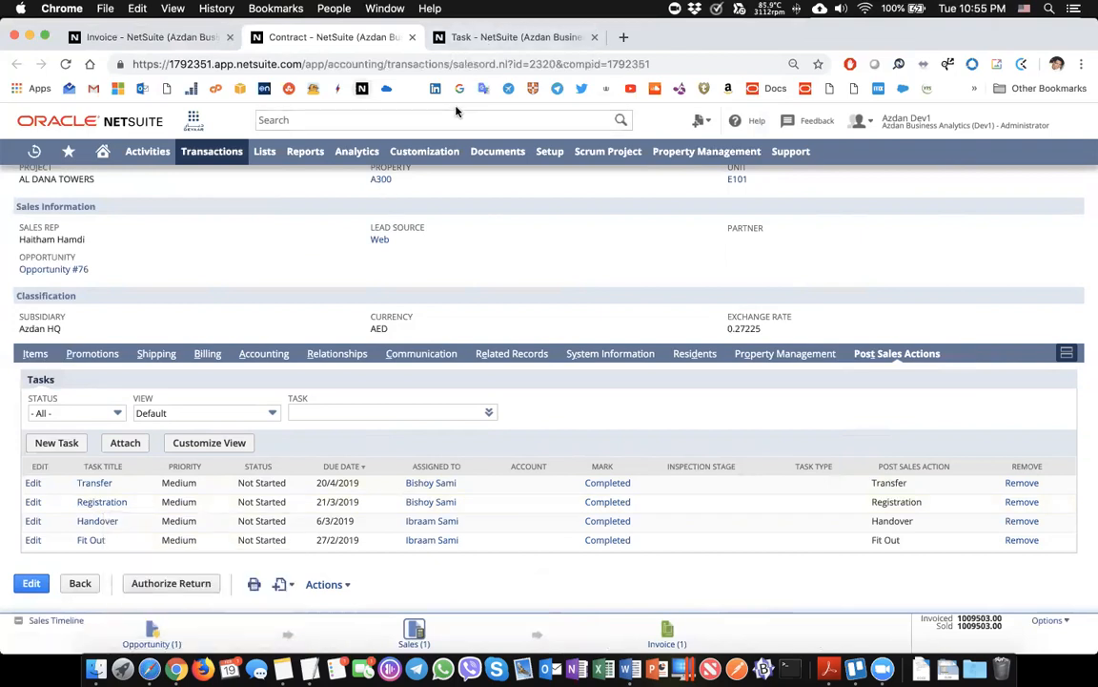
key("ctrl+Tab")
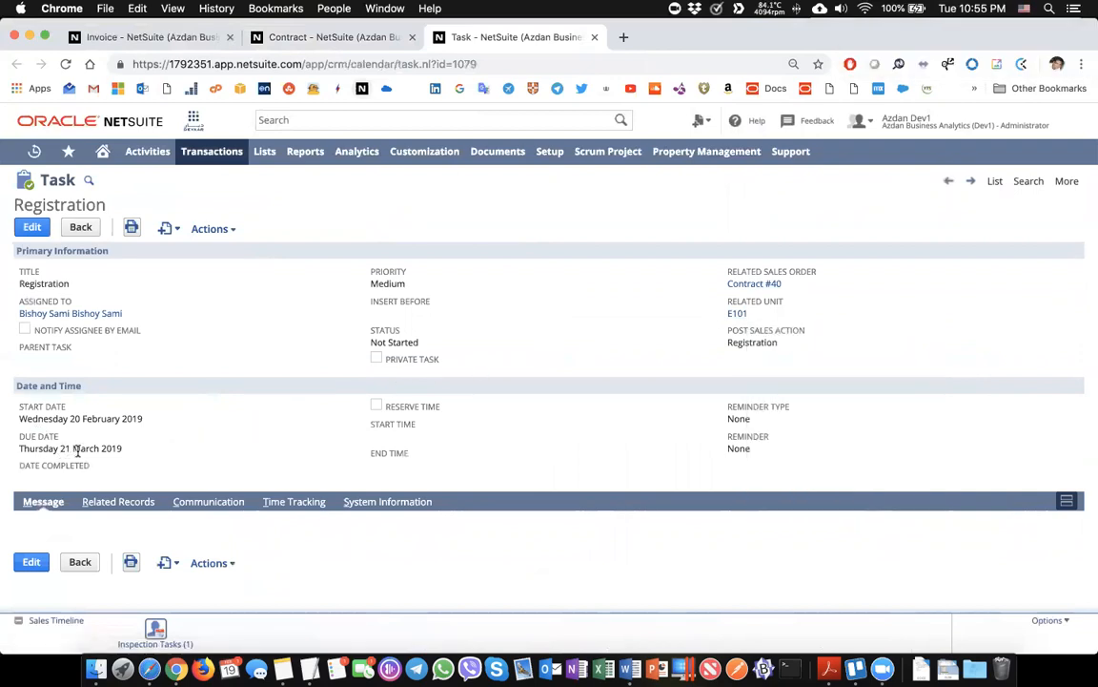
key("super+w")
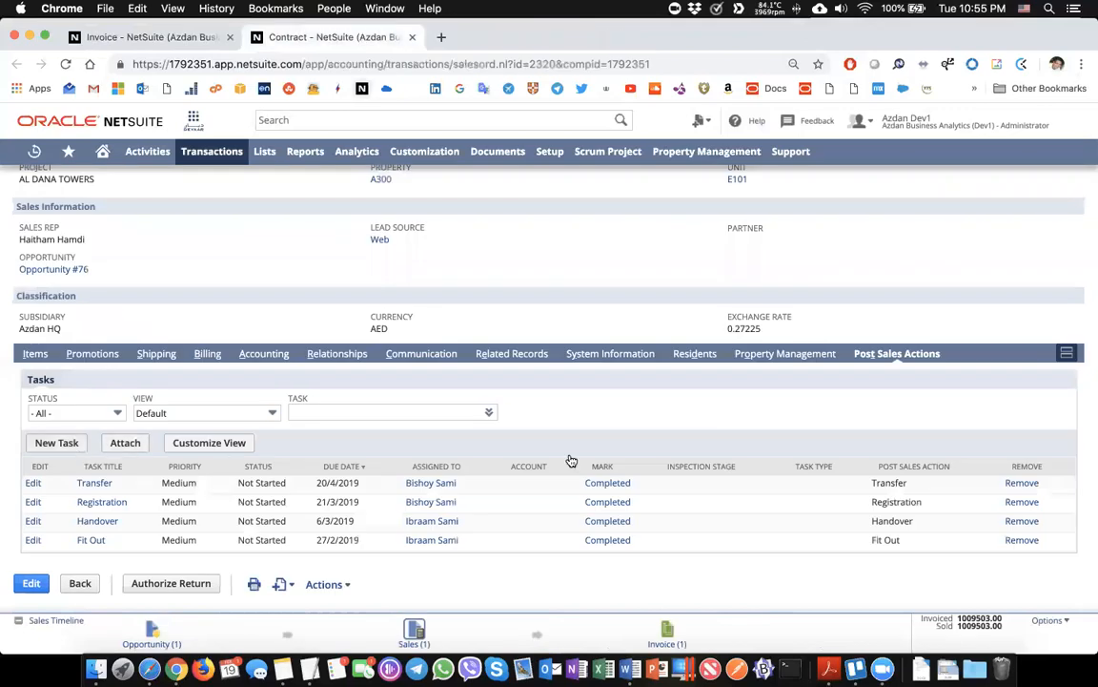
Return to the open invoice with 3,708,000.00 due, dismiss the Records Timeline, and begin Accept Payment
left_click(137, 41)
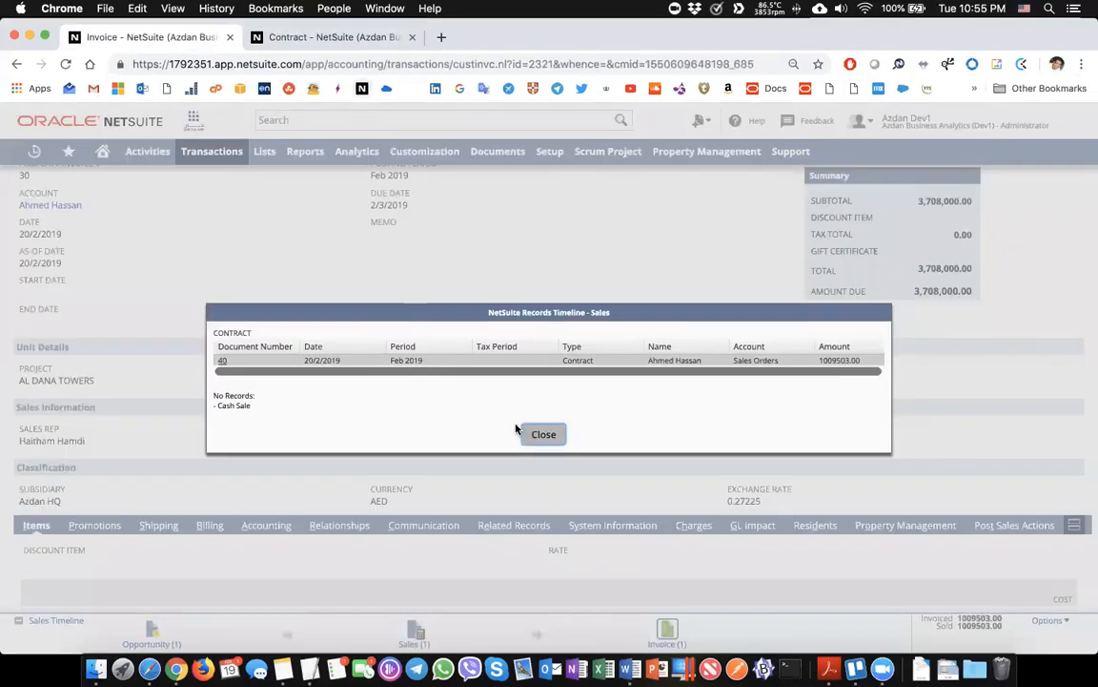
left_click(526, 434)
scroll(248, 291, "down", 1)
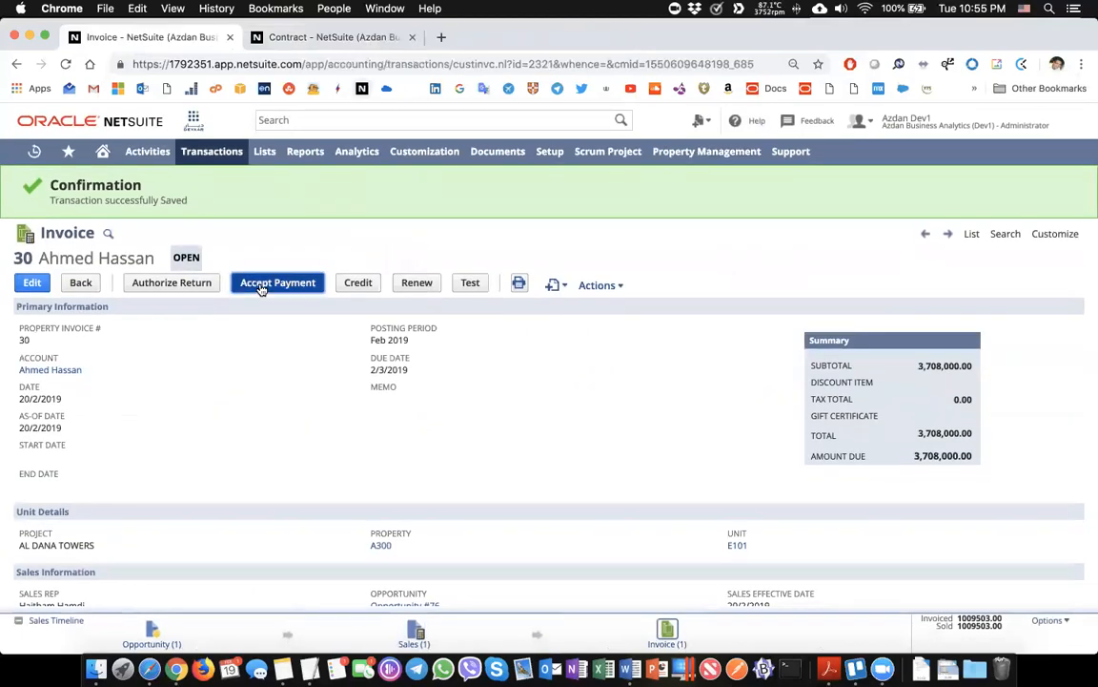
left_click(261, 289)
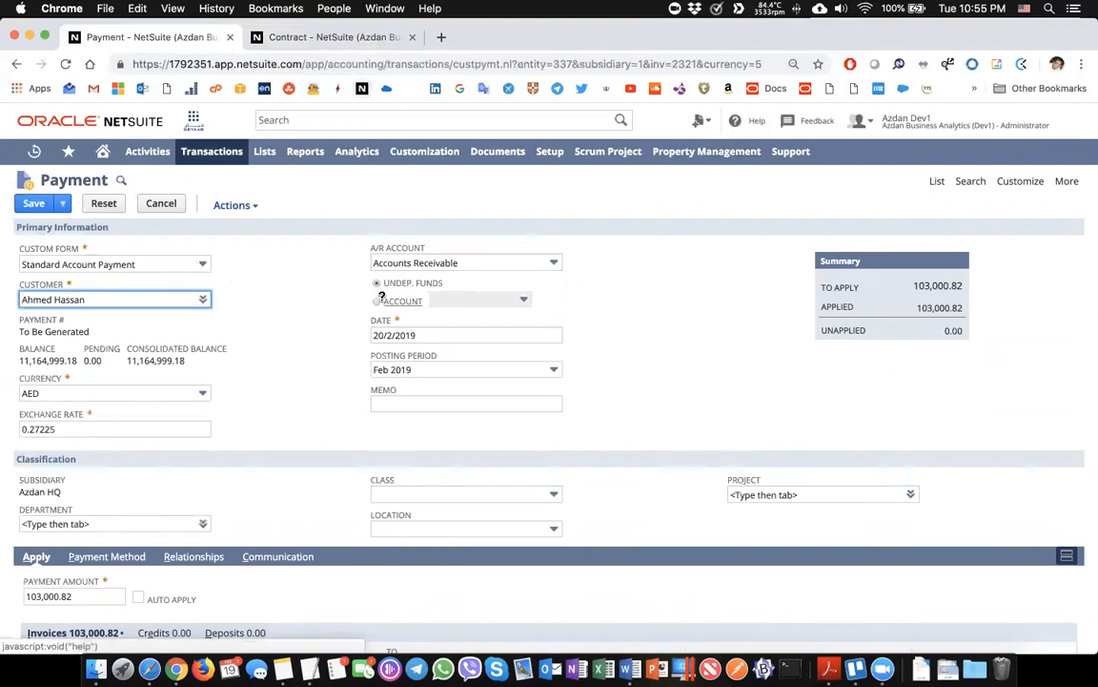
Keep the payment in Undeposited Funds instead of a specific deposit account
left_click(376, 303)
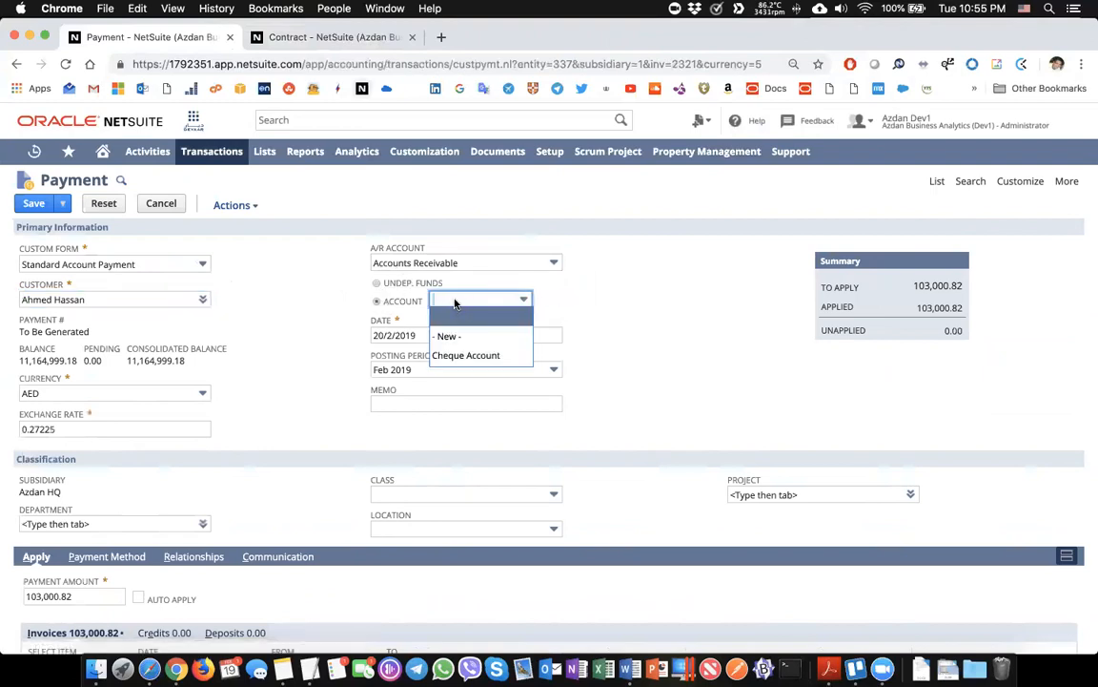
left_click(385, 284)
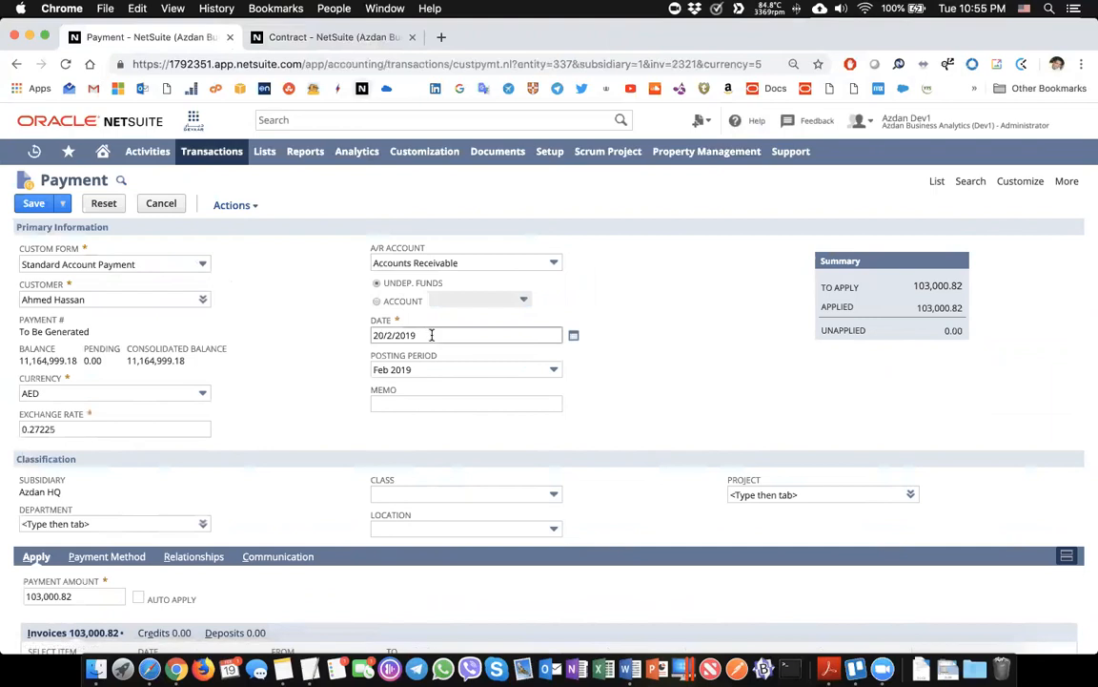
scroll(432, 333, "down", 1)
scroll(432, 336, "down", 5)
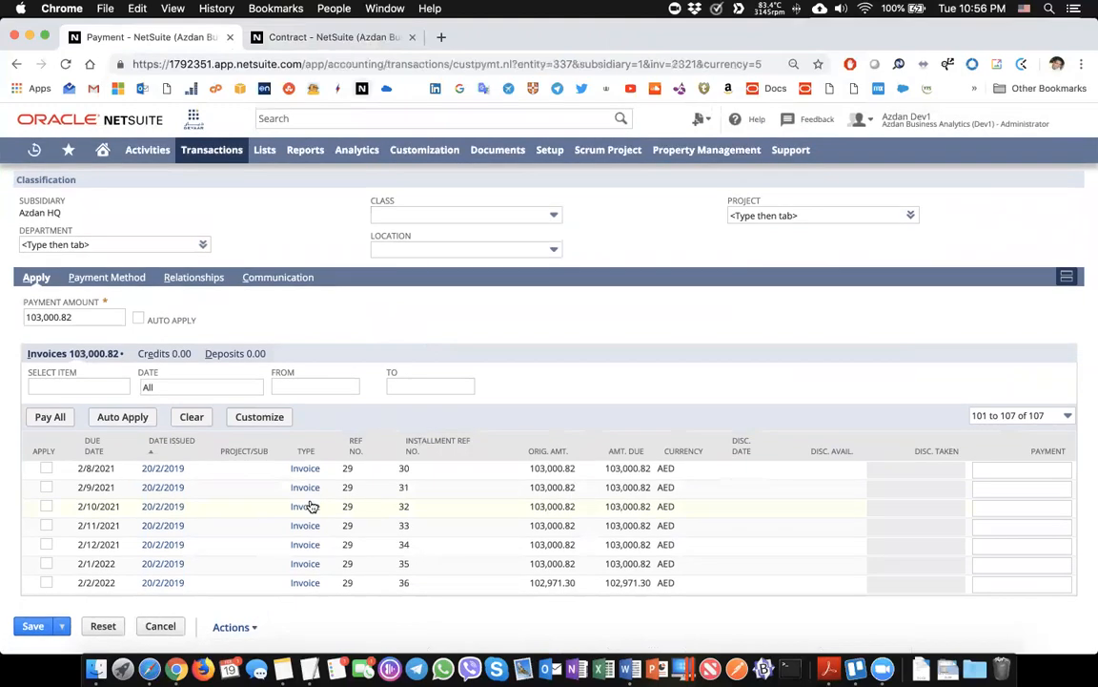
Show installments 1–100 of 107 and save the 103,000.82 AED payment against the first installment
left_click(1020, 417)
left_click(1001, 432)
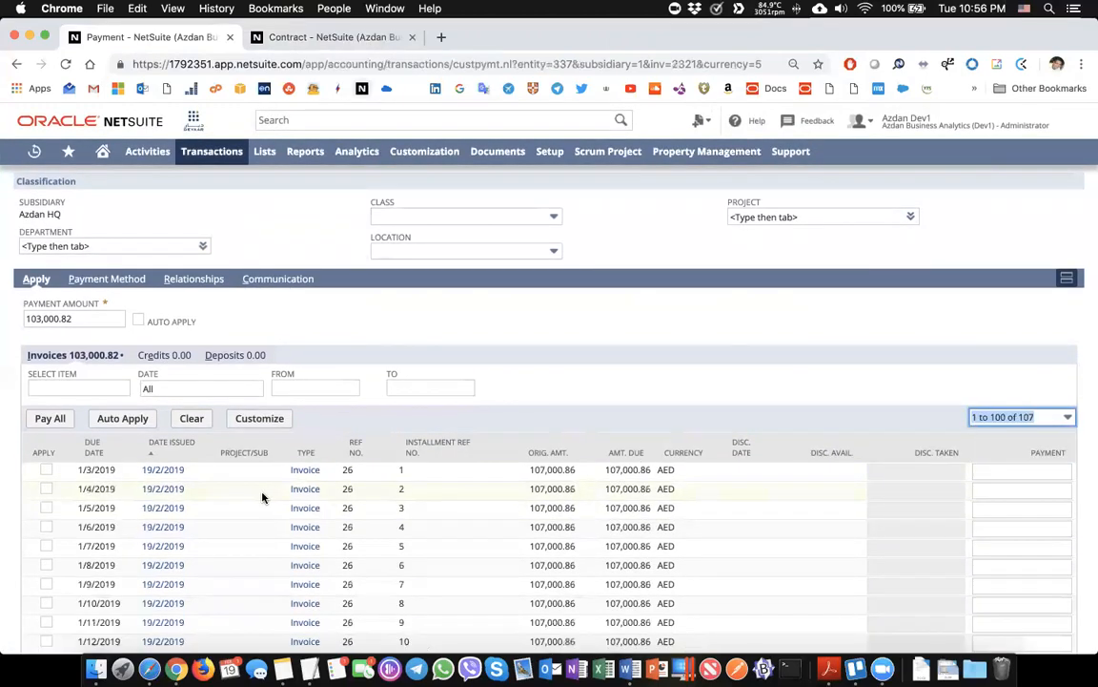
scroll(262, 497, "down", 6)
scroll(262, 496, "up", 10)
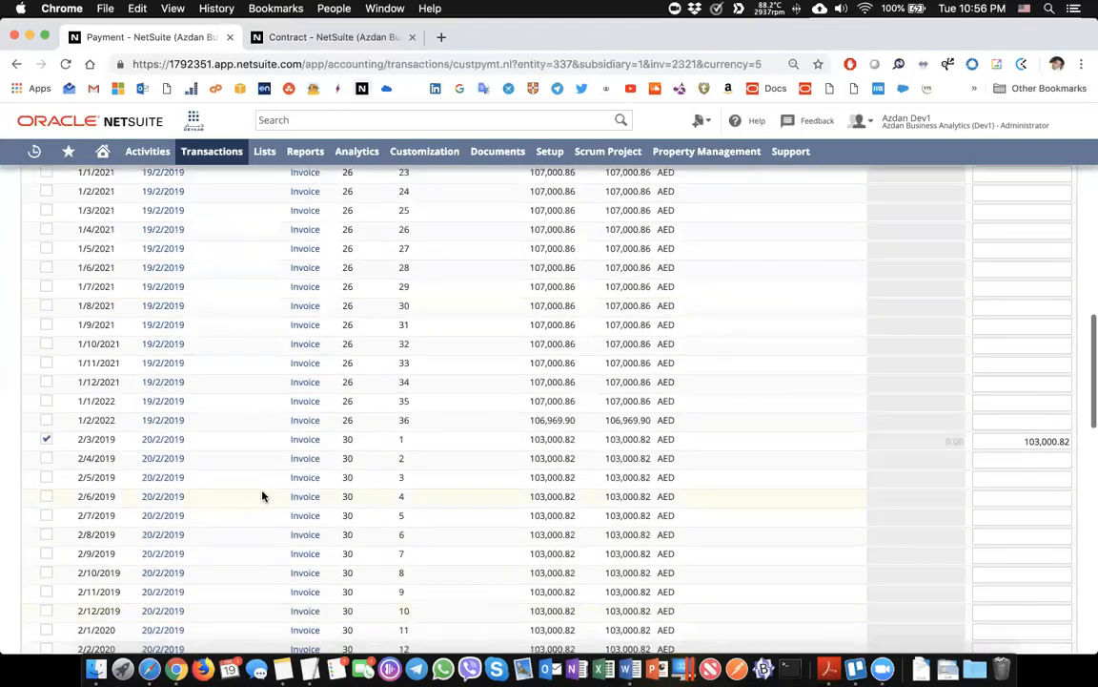
scroll(497, 439, "up", 10)
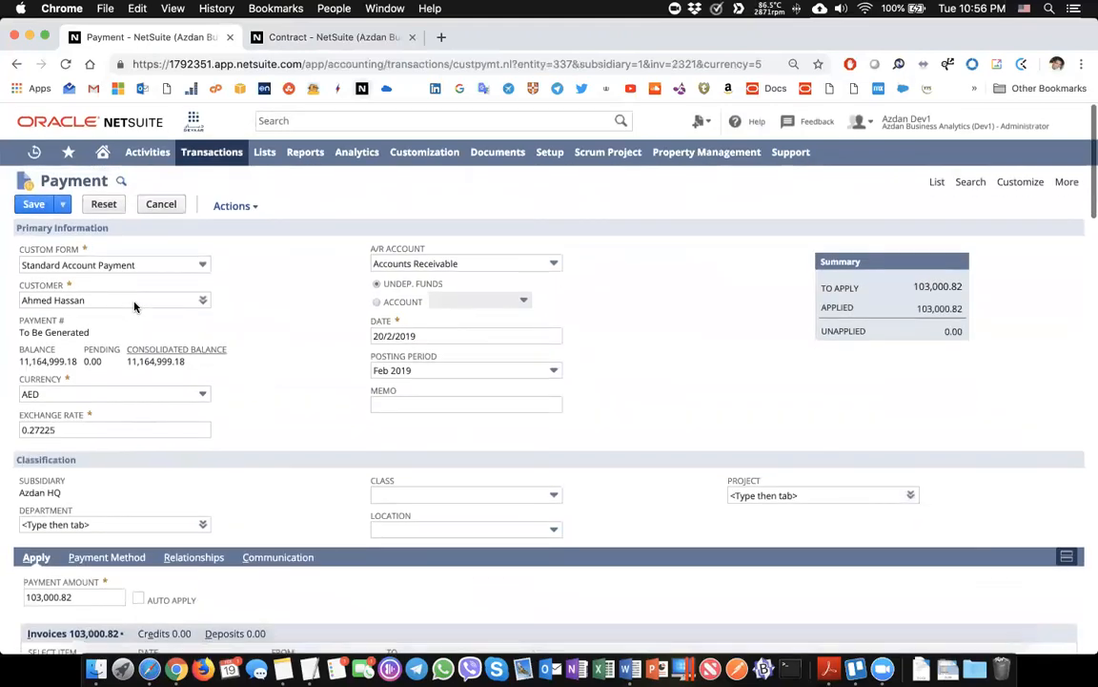
left_click(34, 204)
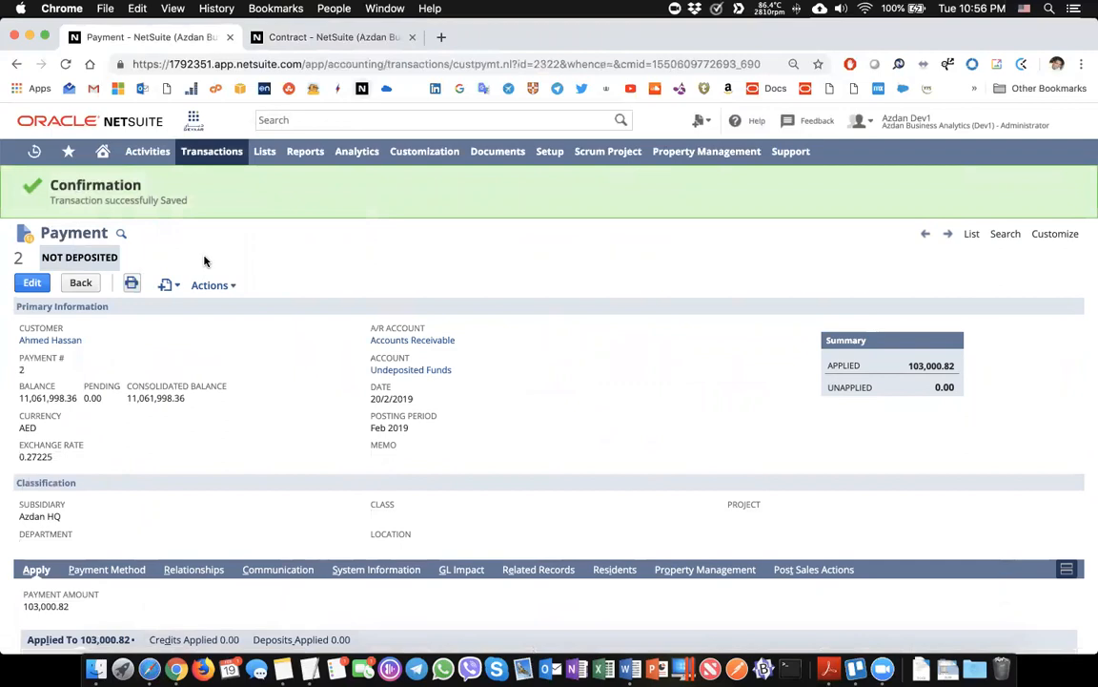
Switch to Contract #40, still Billed, and check its sales timeline lists one payment after the invoice
scroll(261, 300, "down", 1)
scroll(261, 300, "up", 1)
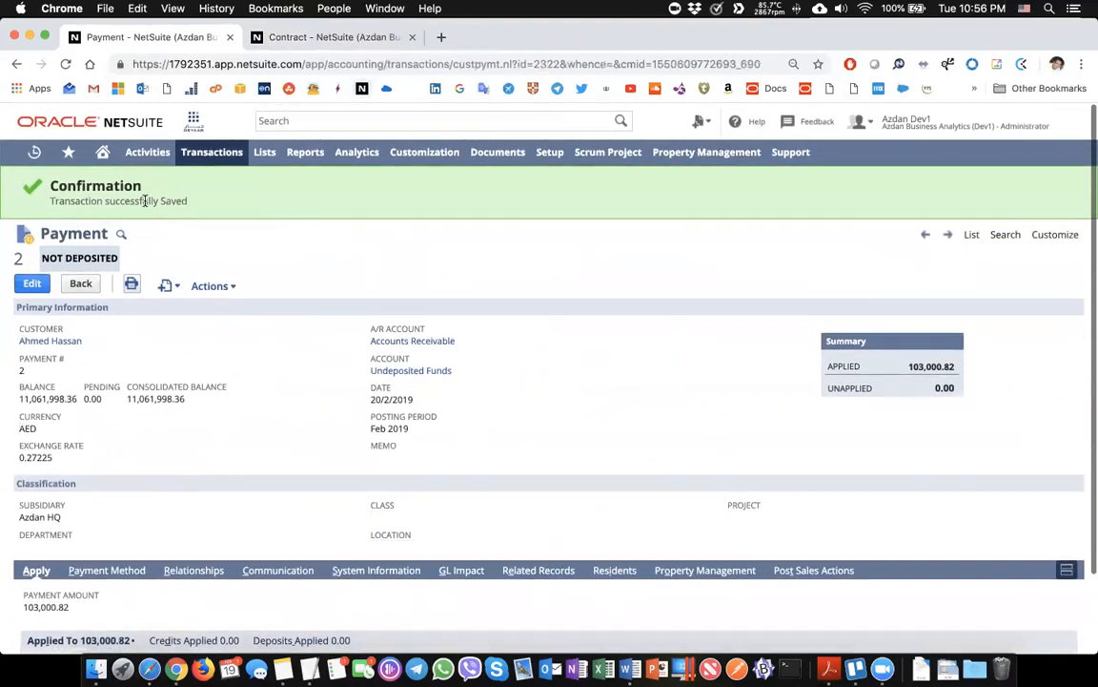
left_click(305, 38)
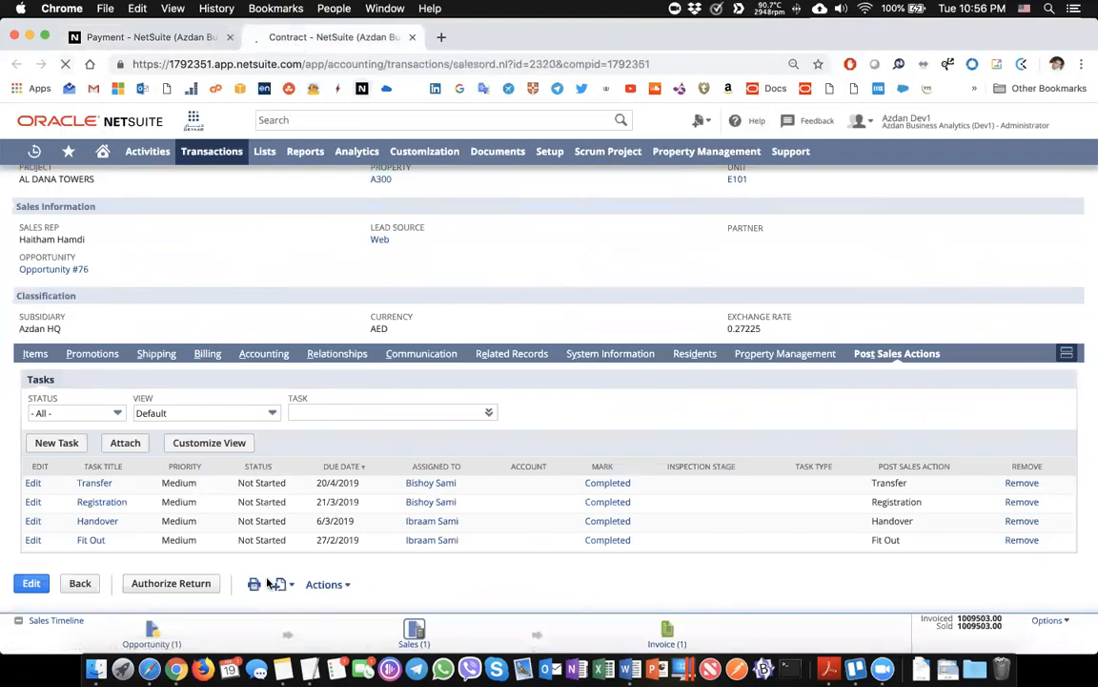
scroll(603, 569, "down", 4)
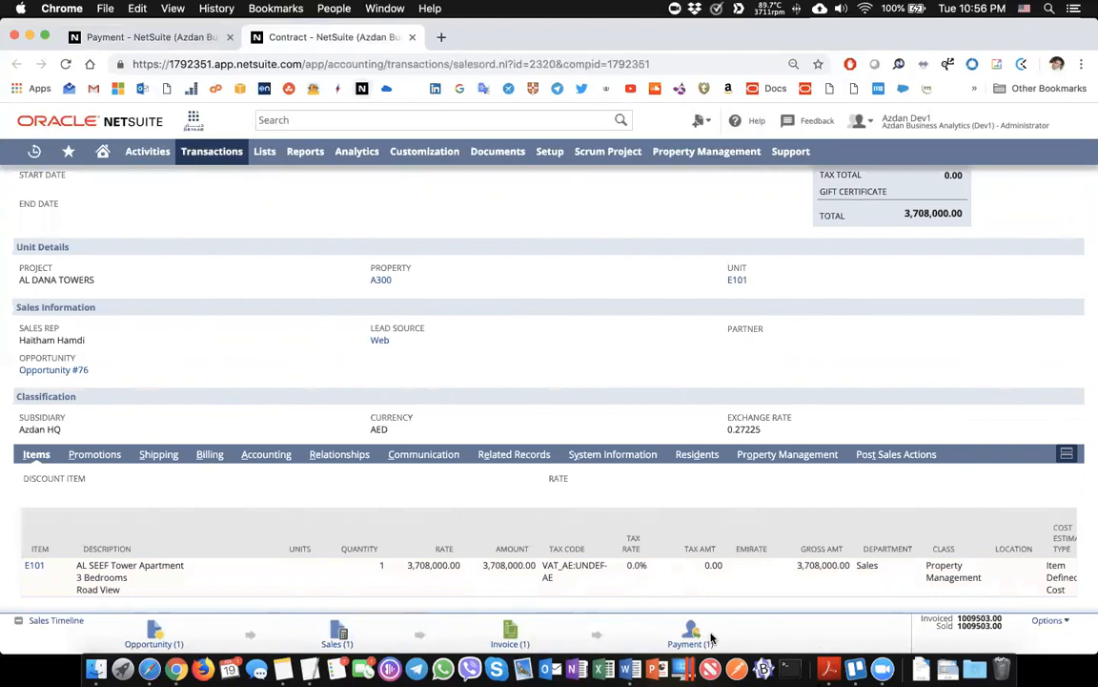
scroll(286, 496, "up", 5)
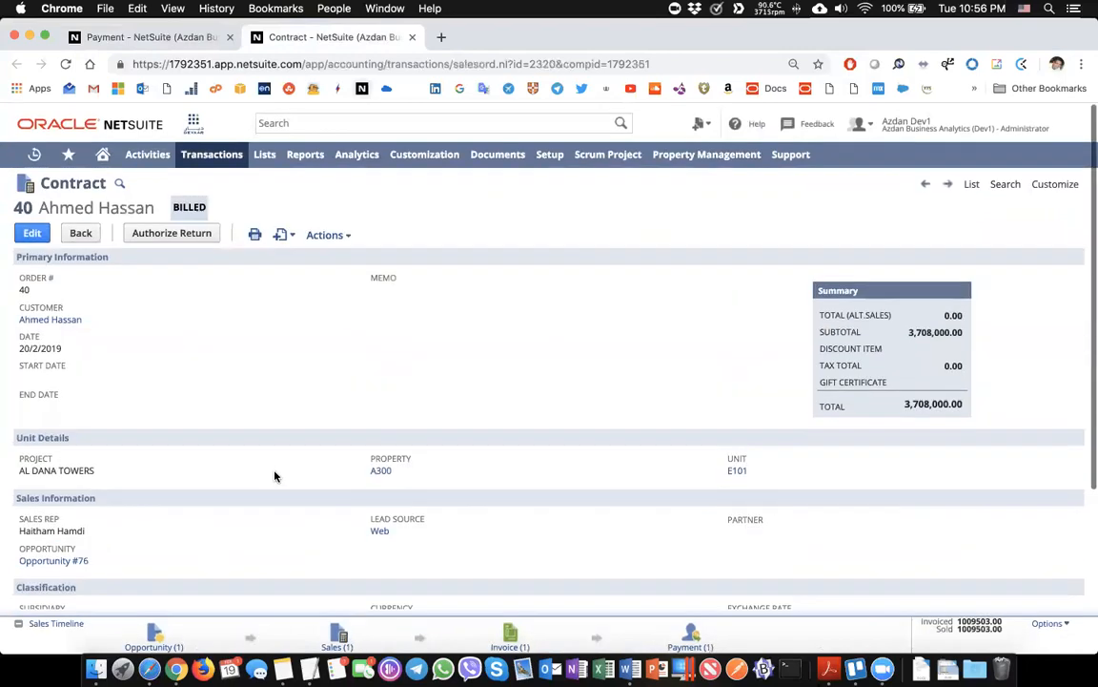
mouse_move(684, 161)
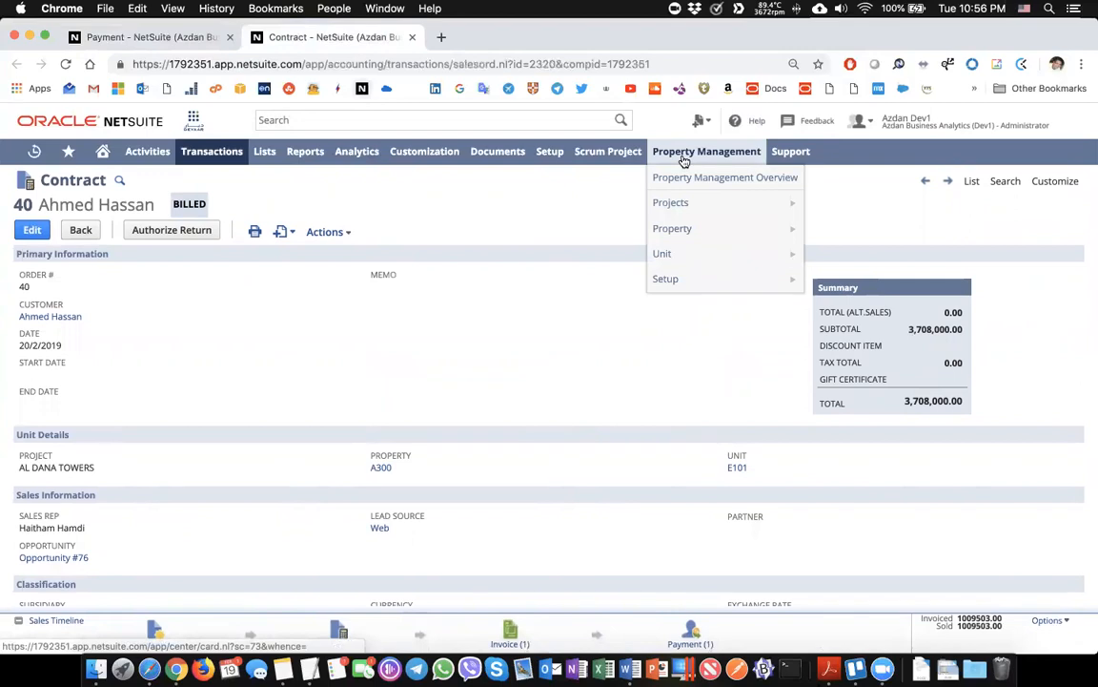
Open the Property Management dashboard and scroll to the Unit List showing E101 as Sold
left_click(684, 161)
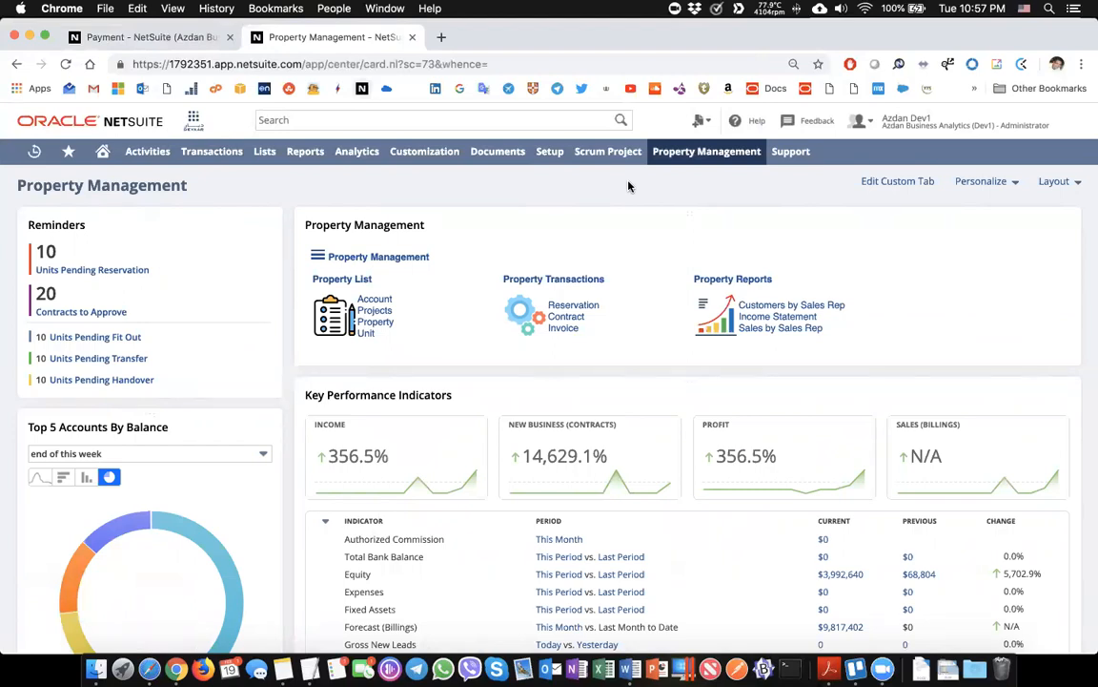
scroll(629, 186, "down", 10)
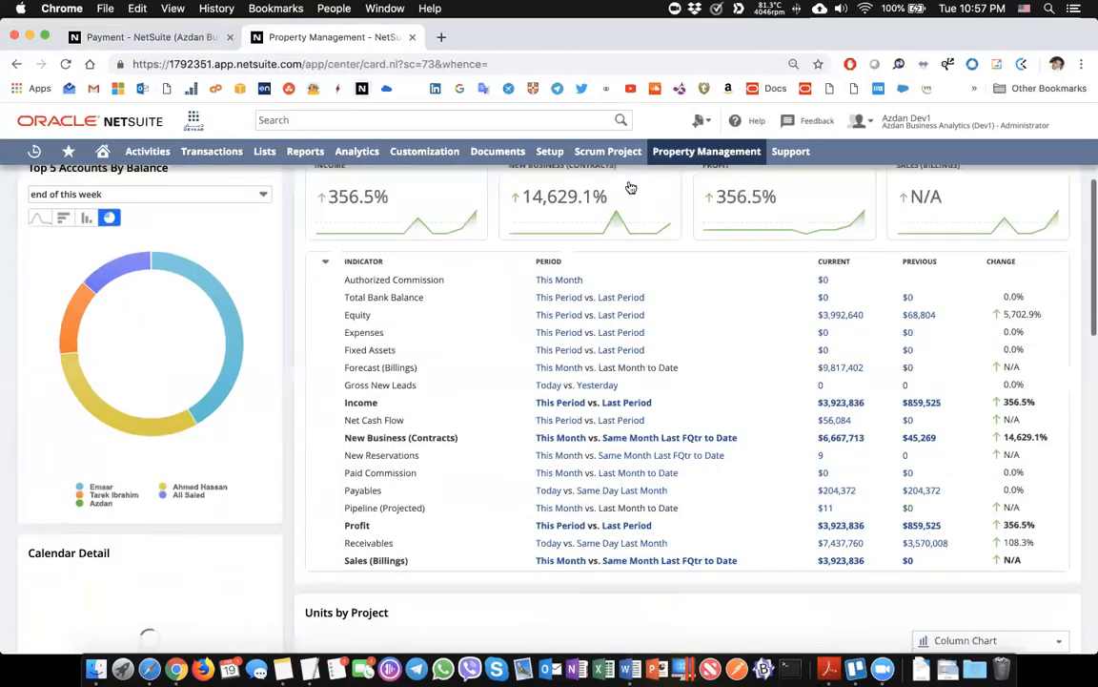
scroll(629, 186, "down", 10)
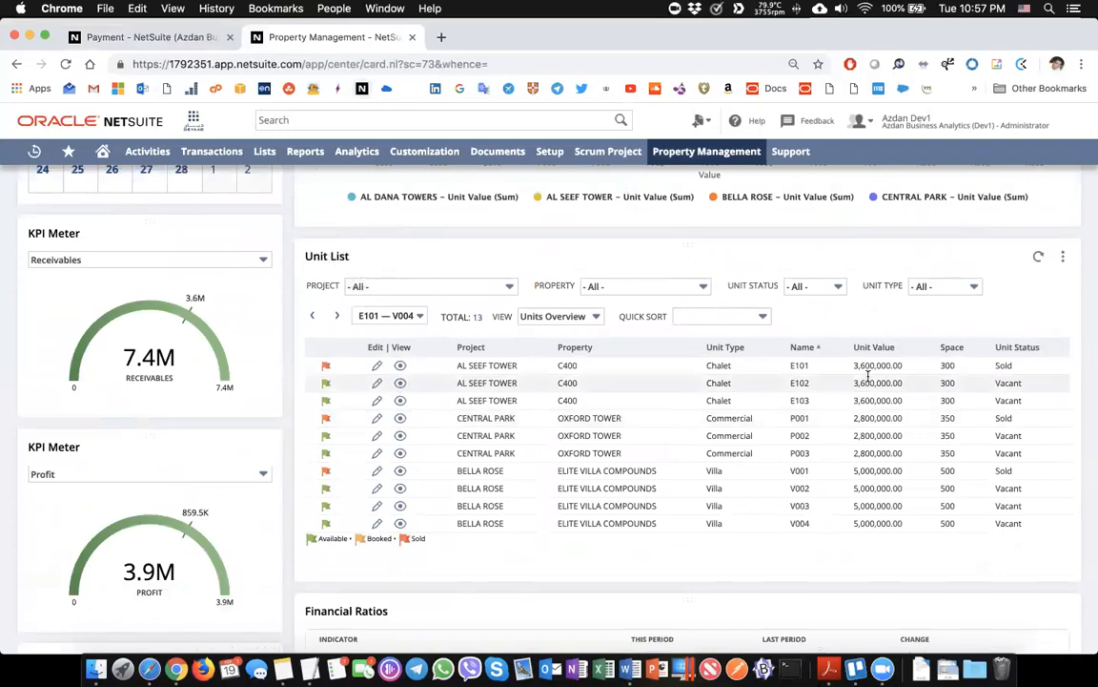
scroll(855, 399, "down", 15)
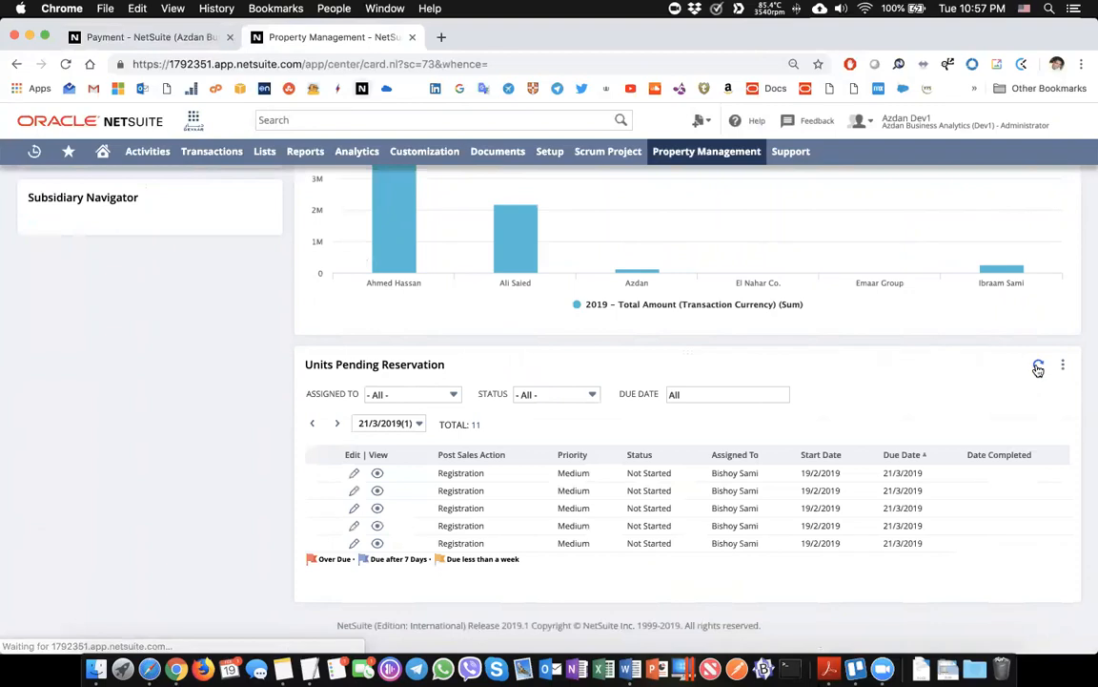
left_click(1038, 364)
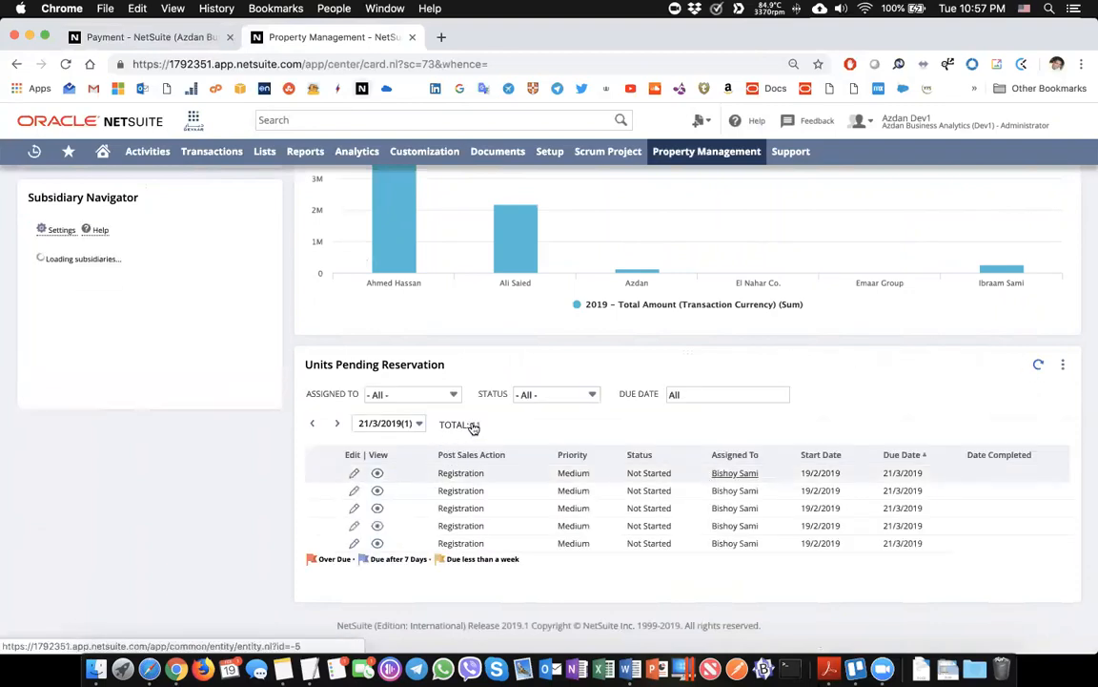
scroll(494, 486, "up", 12)
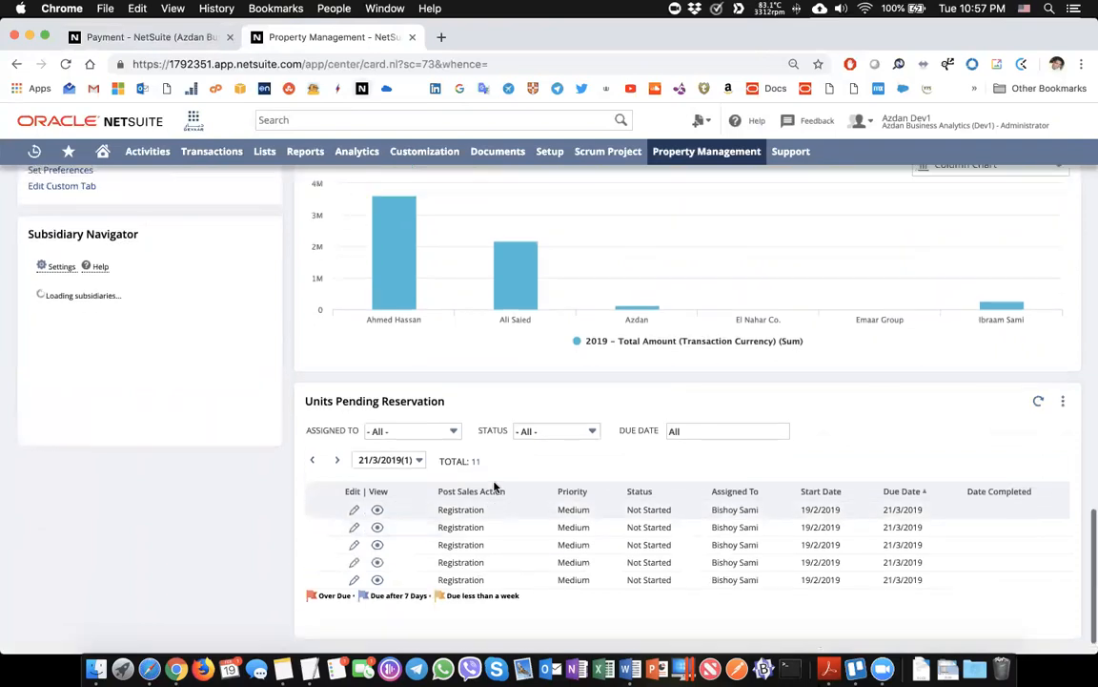
scroll(494, 487, "up", 2)
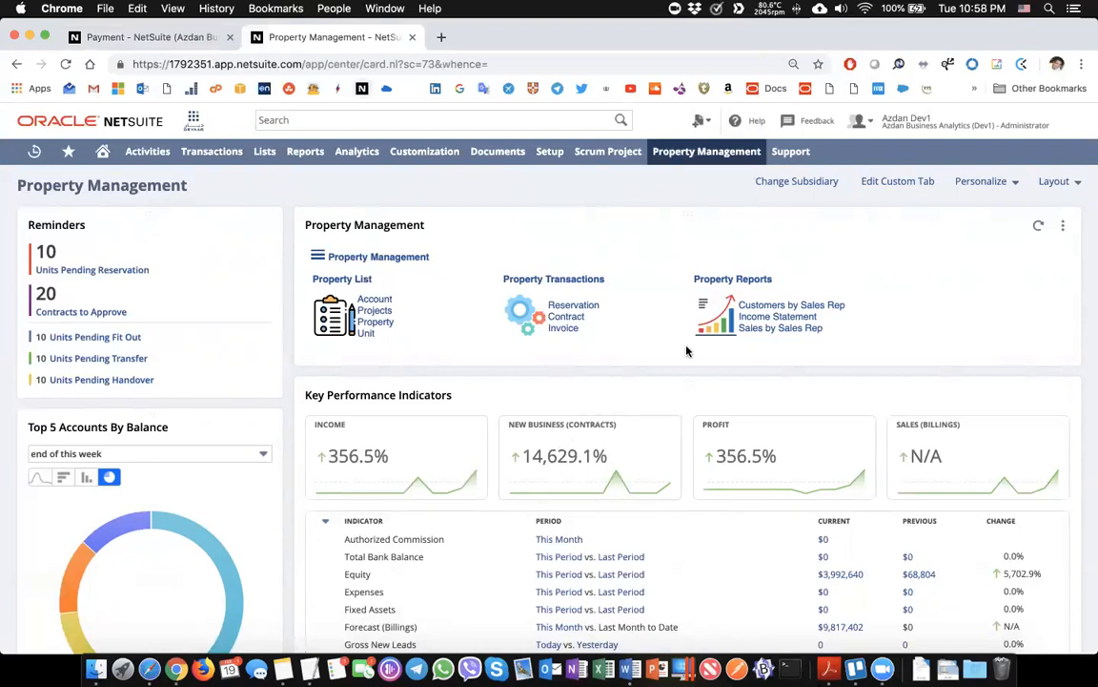
Run the Income Statement for This Fiscal Year and drill into the Sales amount's invoice detail
left_click(752, 317)
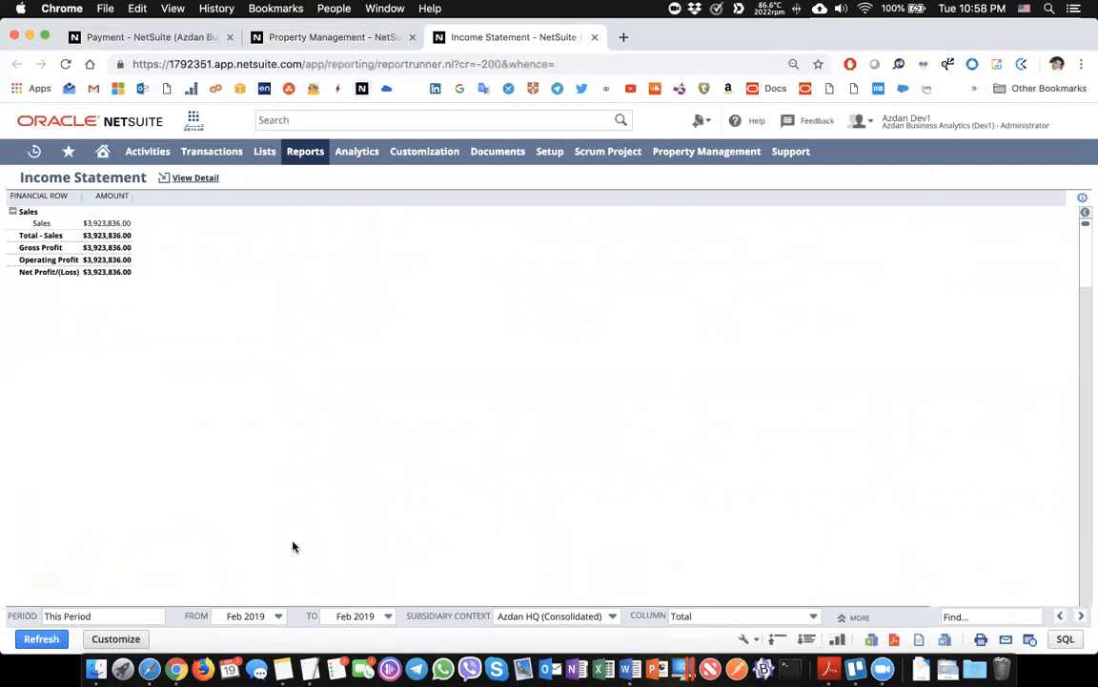
left_click(137, 617)
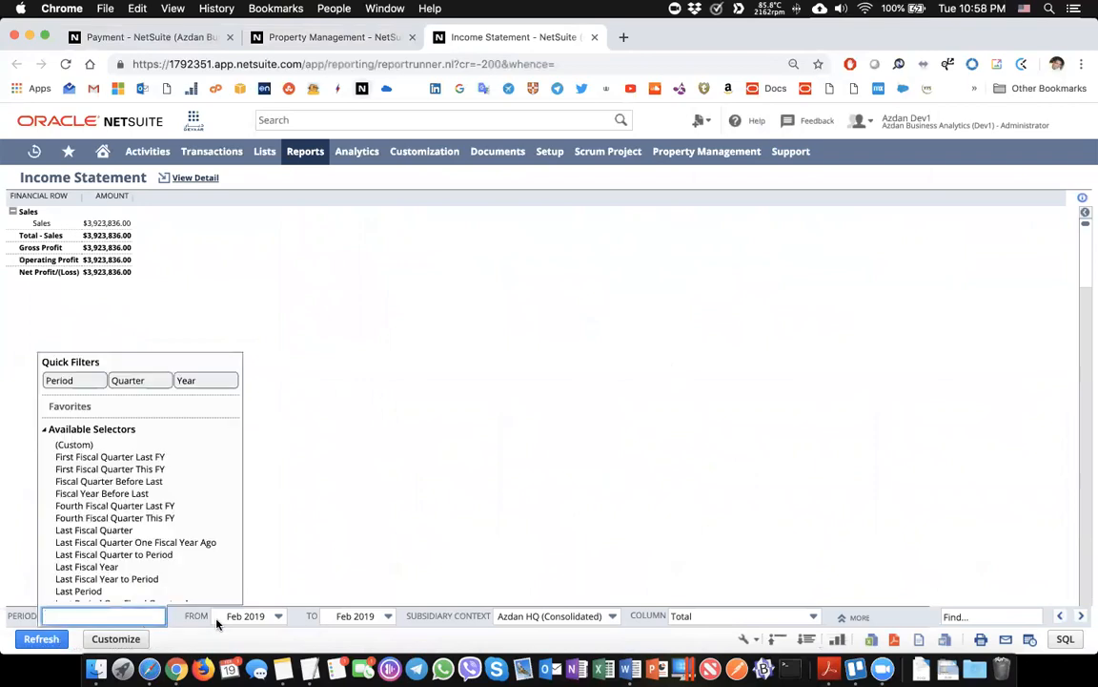
left_click(111, 616)
type("this f")
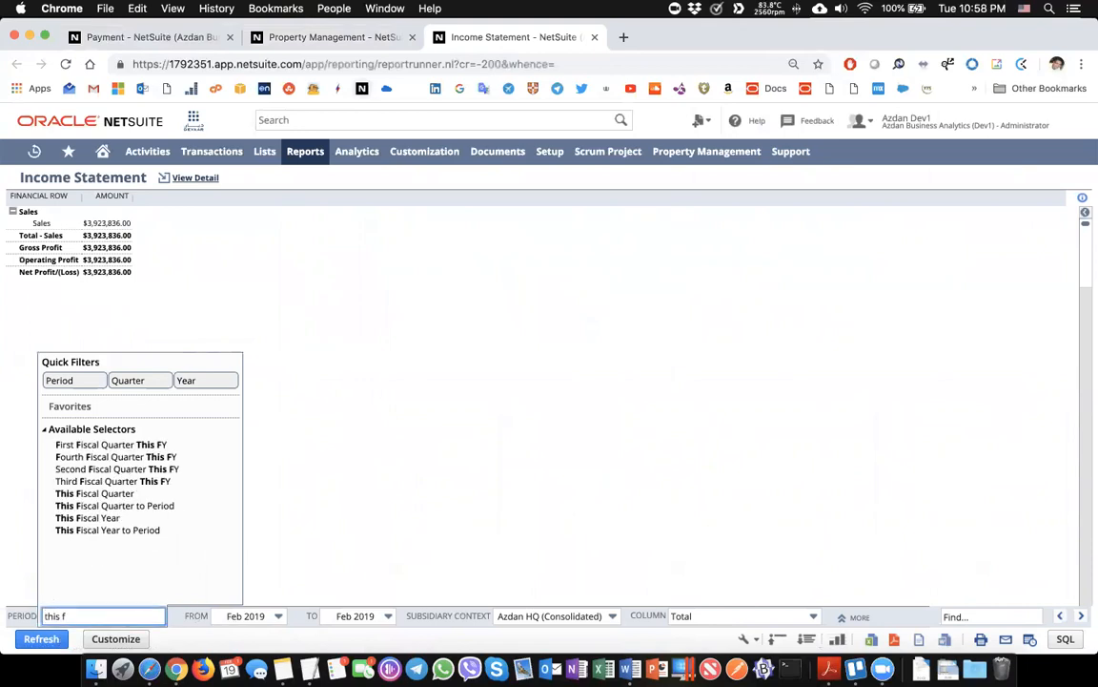
left_click(76, 517)
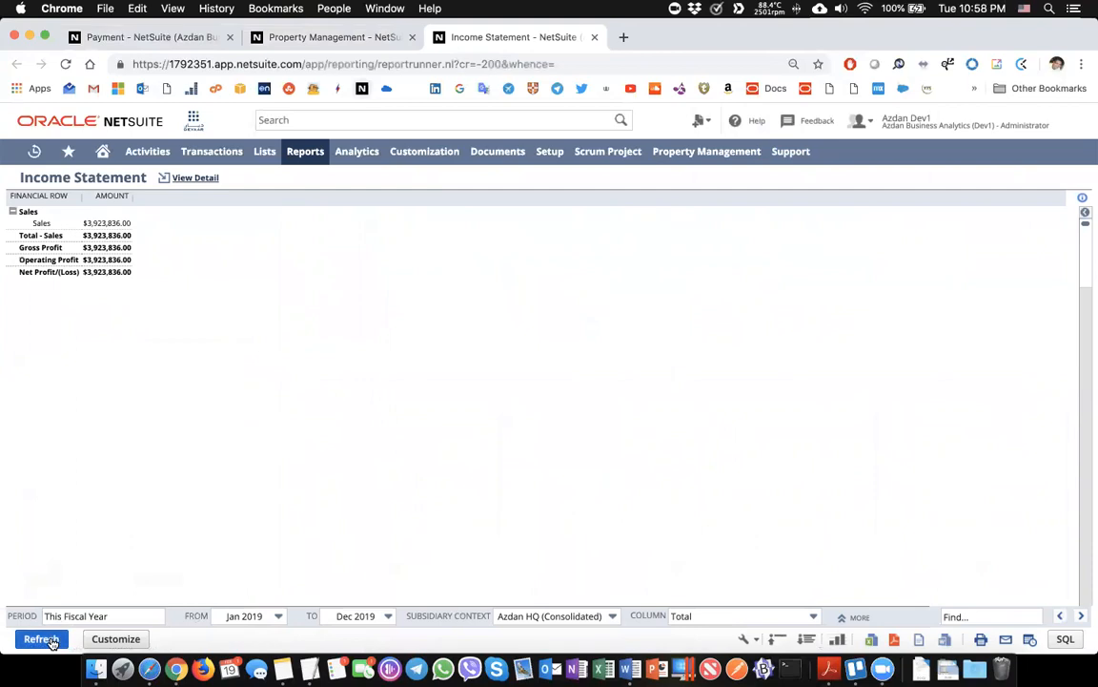
left_click(42, 639)
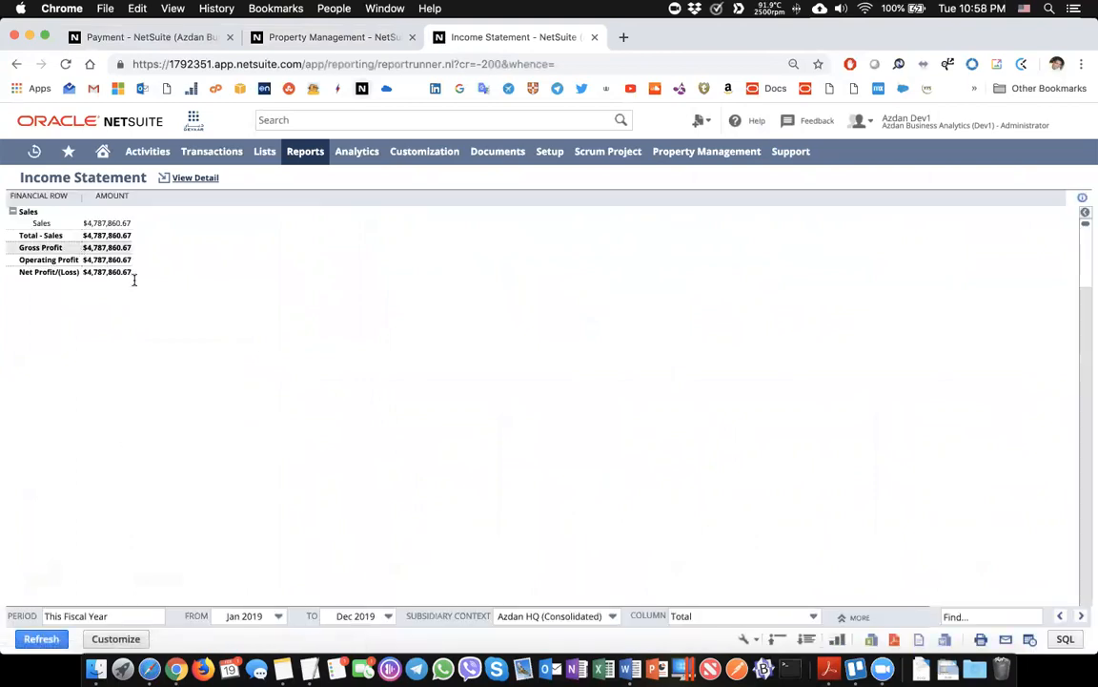
left_click(107, 222)
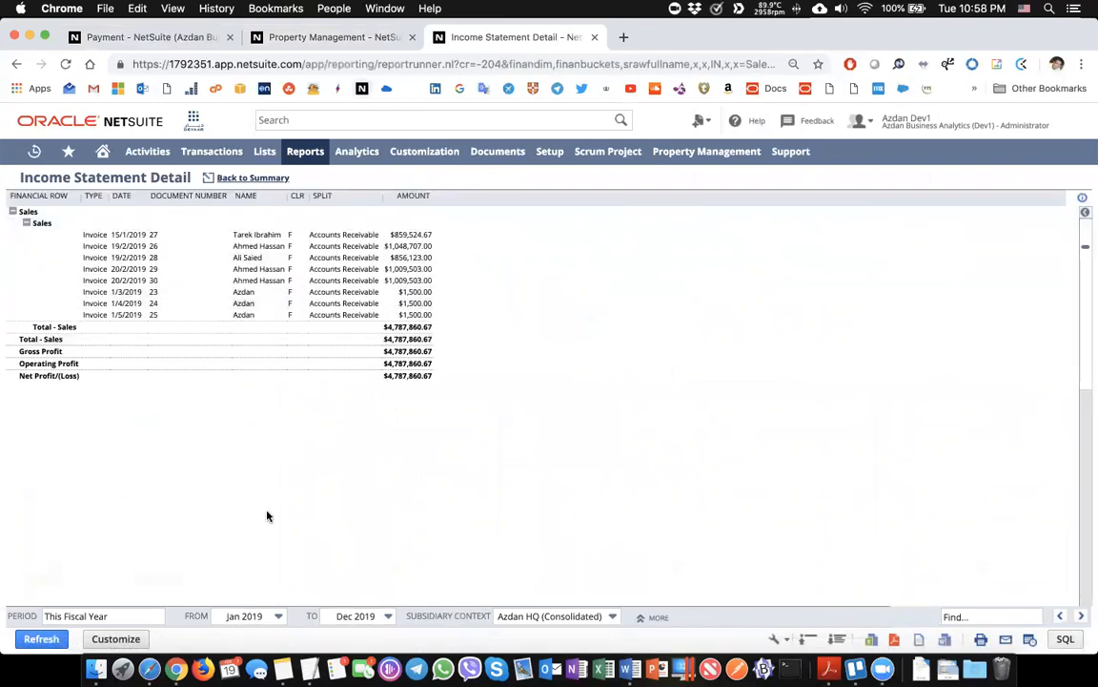
Look over the Subsidiary Context choices without changing them, then go Back to Summary
left_click(513, 613)
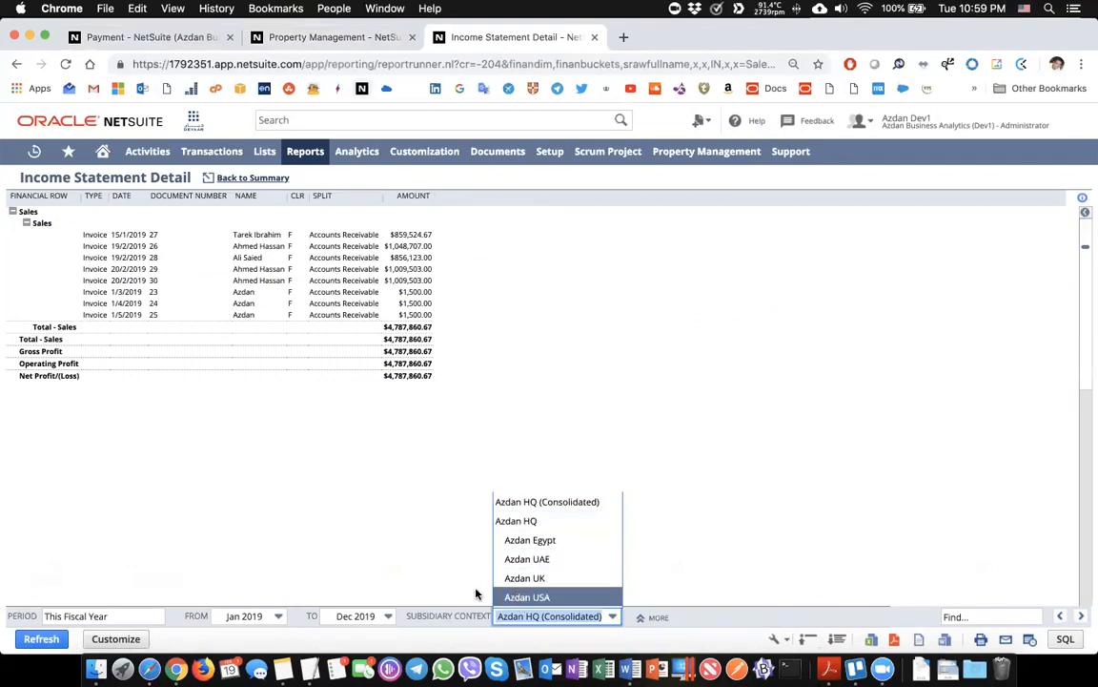
left_click(477, 594)
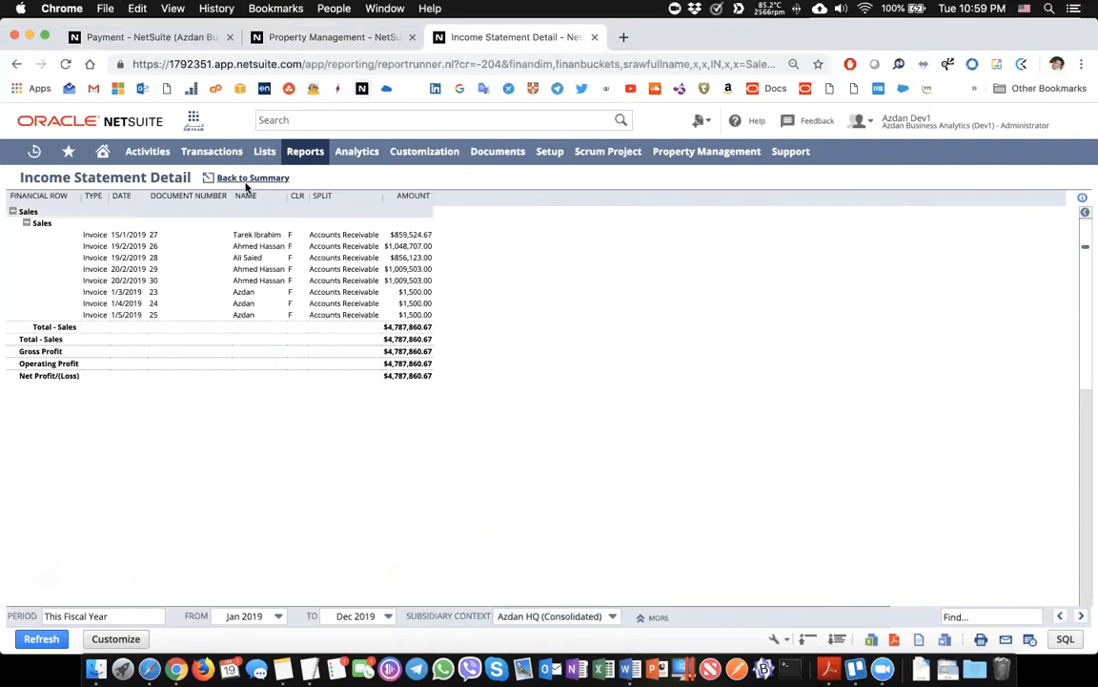
left_click(246, 181)
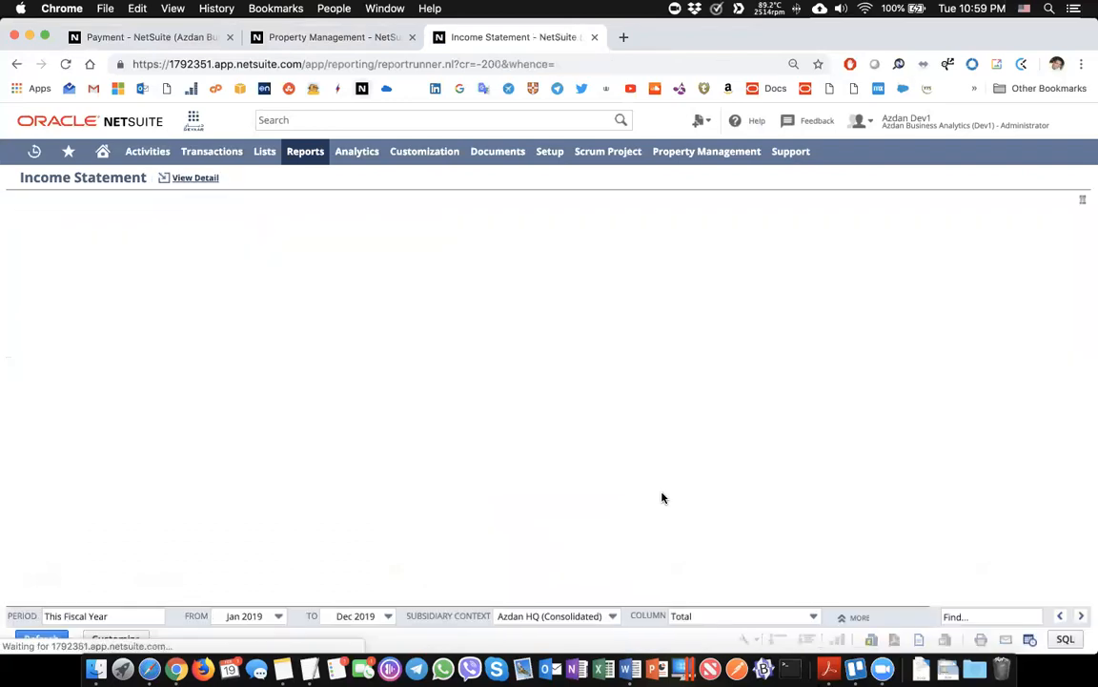
Refresh the Income Statement with Subsidiary columns, then close it and scroll the Property Management dashboard
left_click(695, 615)
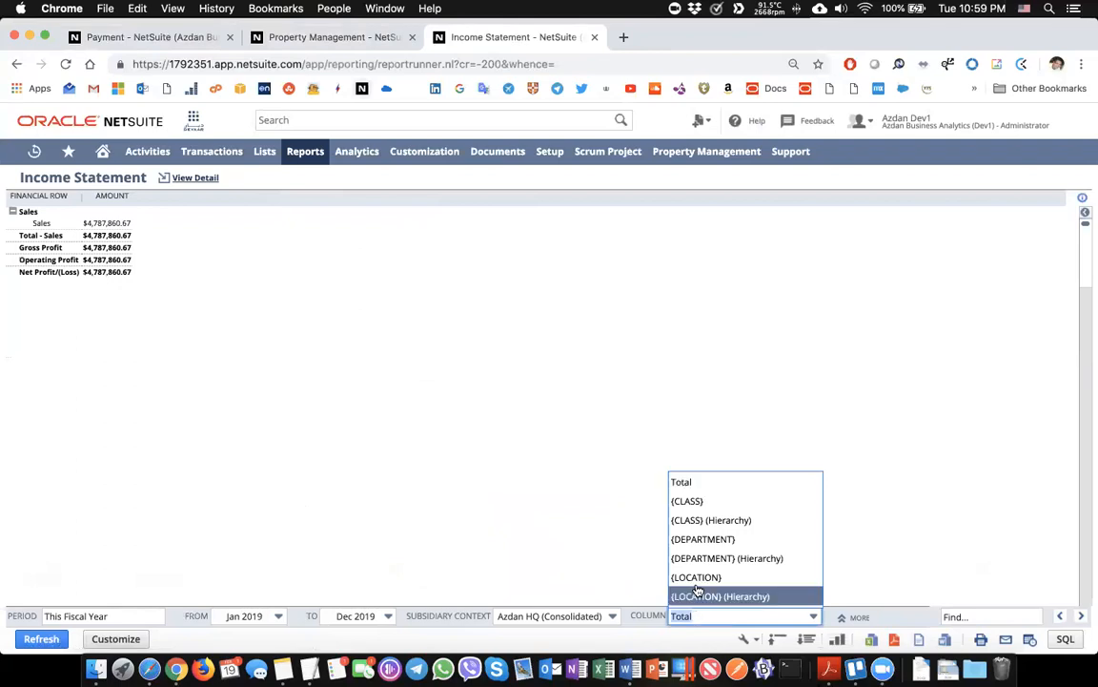
scroll(695, 531, "down", 3)
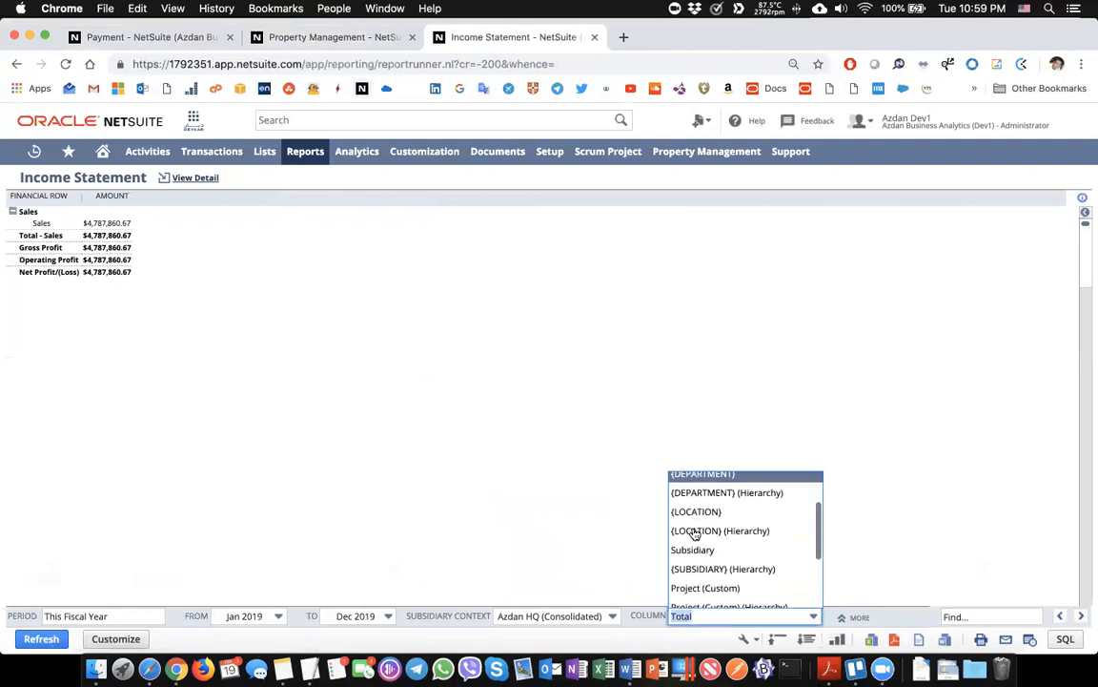
left_click(694, 523)
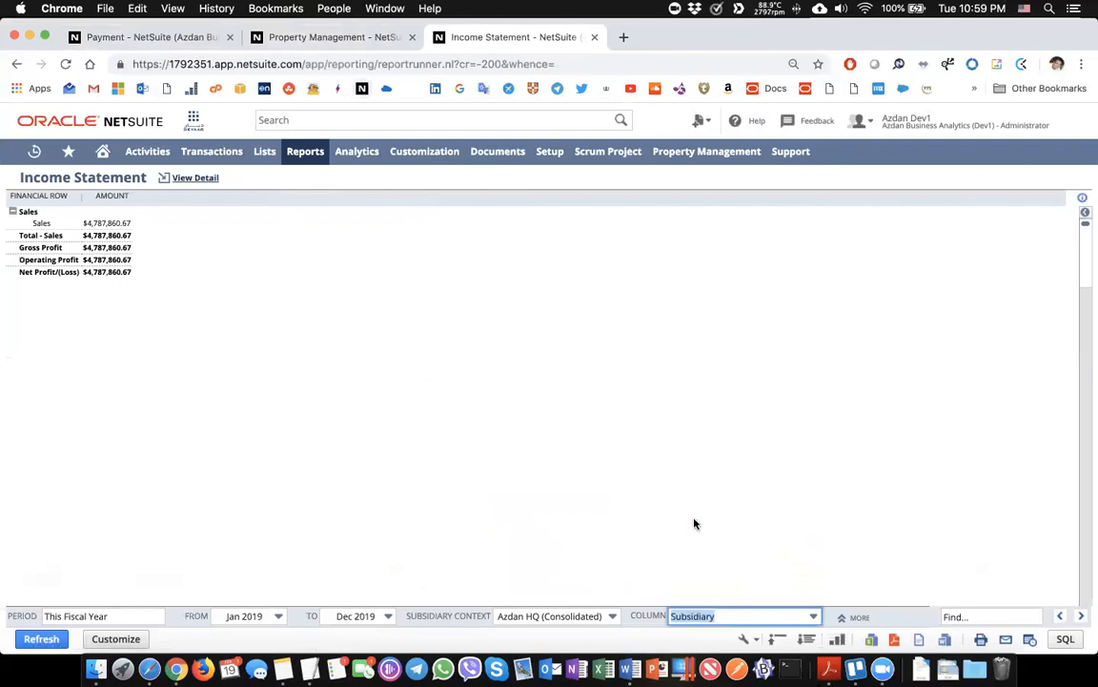
left_click(41, 638)
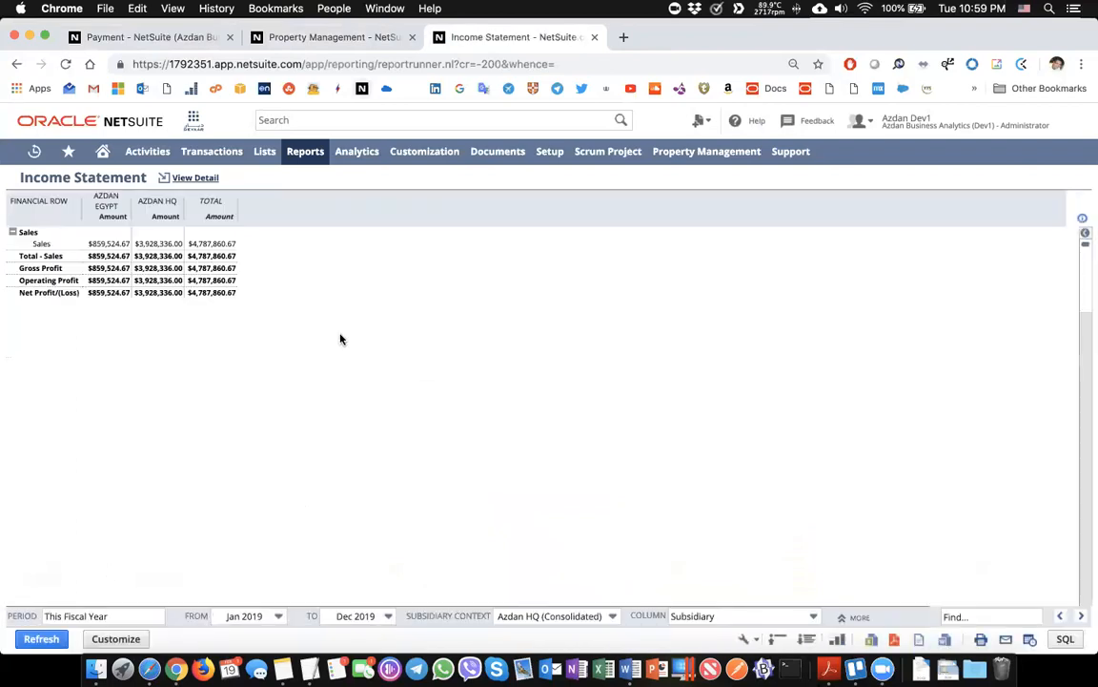
key("super+w")
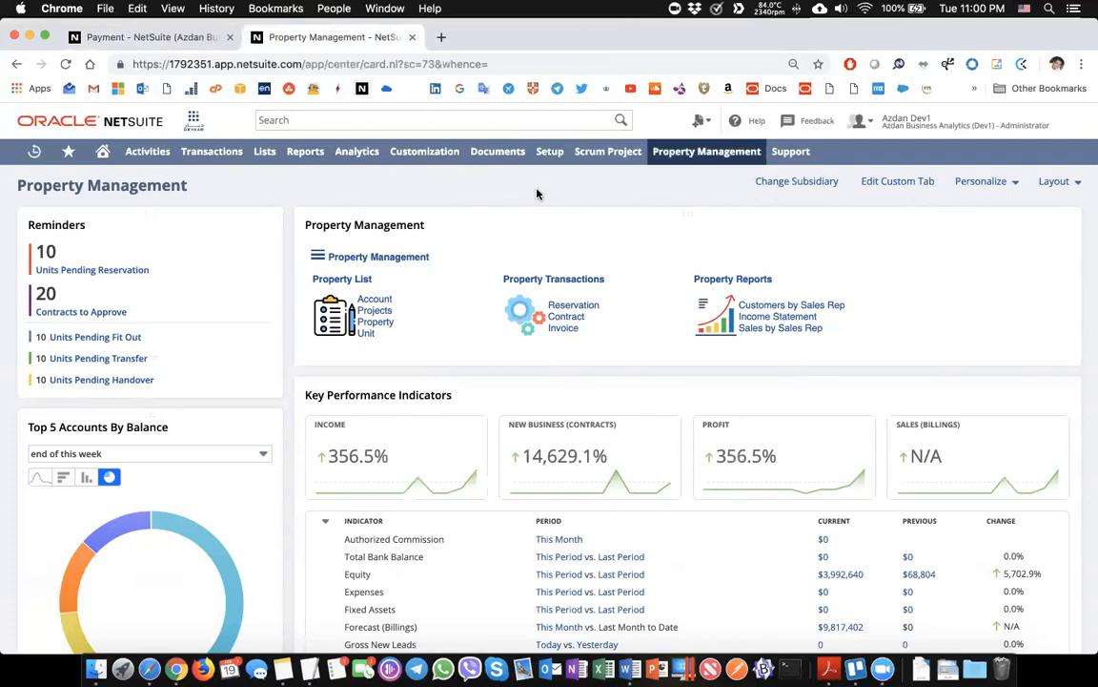
scroll(537, 194, "down", 20)
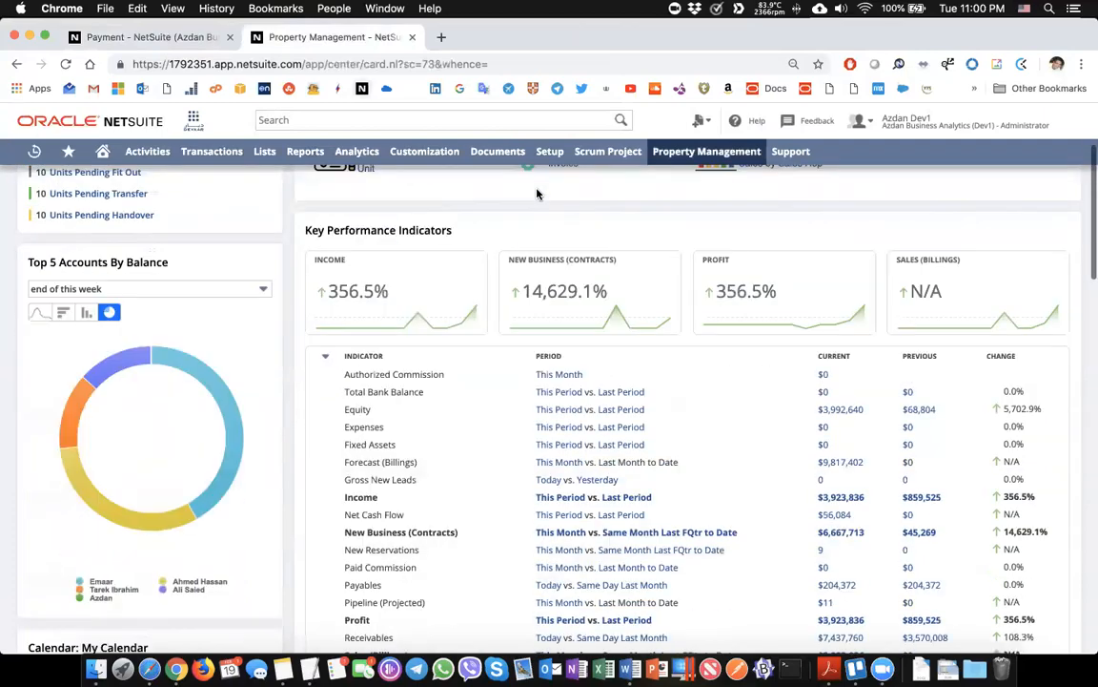